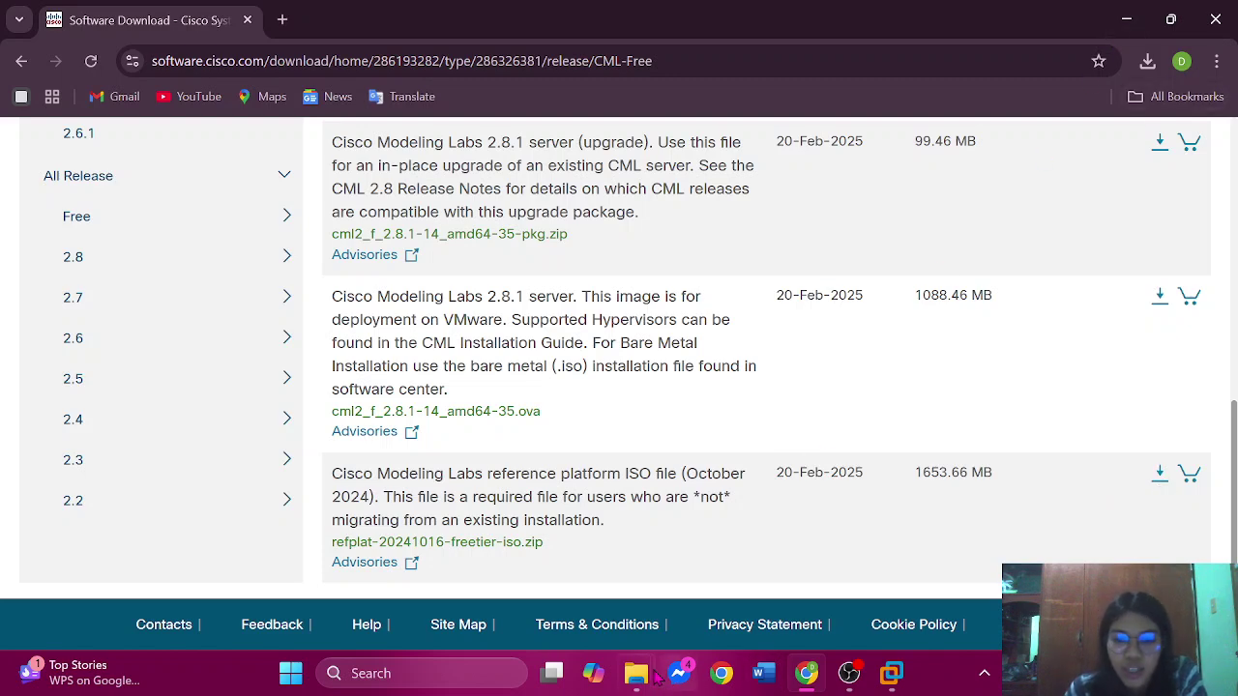
# - Open the cml2_f_2.8.1-14_amd64-35 OVA from the Downloads folder in VMware Workstation
pyautogui.click(647, 675)
pyautogui.click(567, 586)
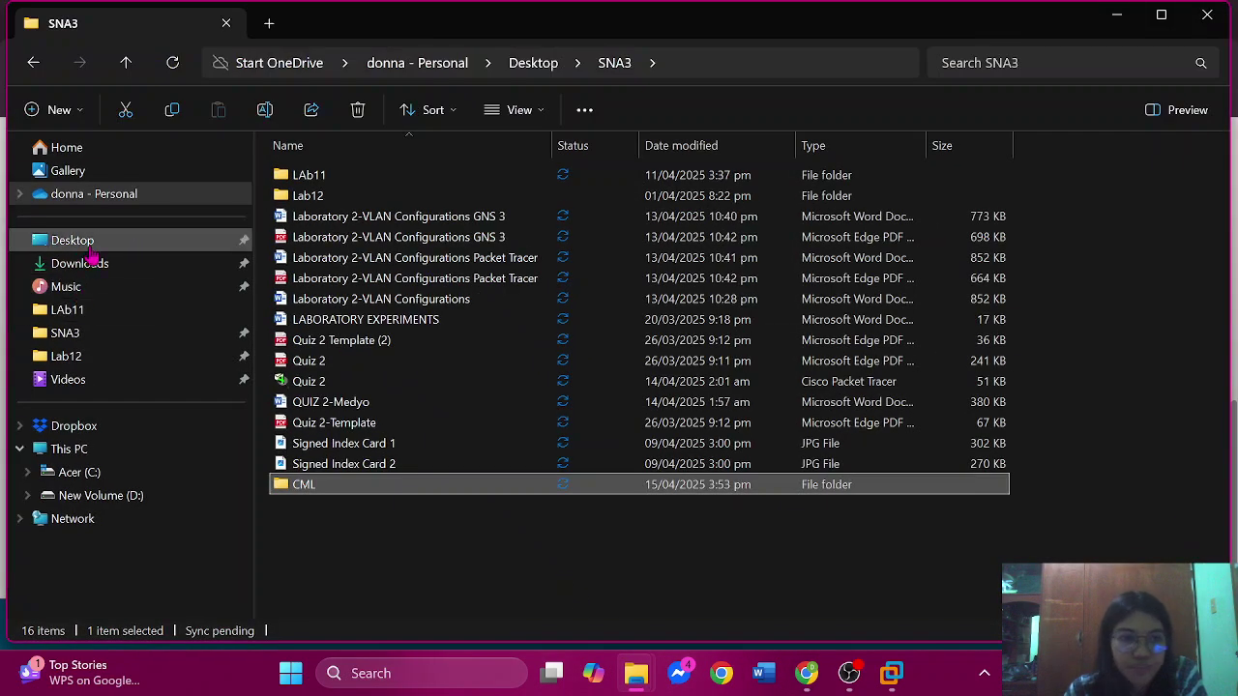
pyautogui.click(97, 287)
pyautogui.click(114, 266)
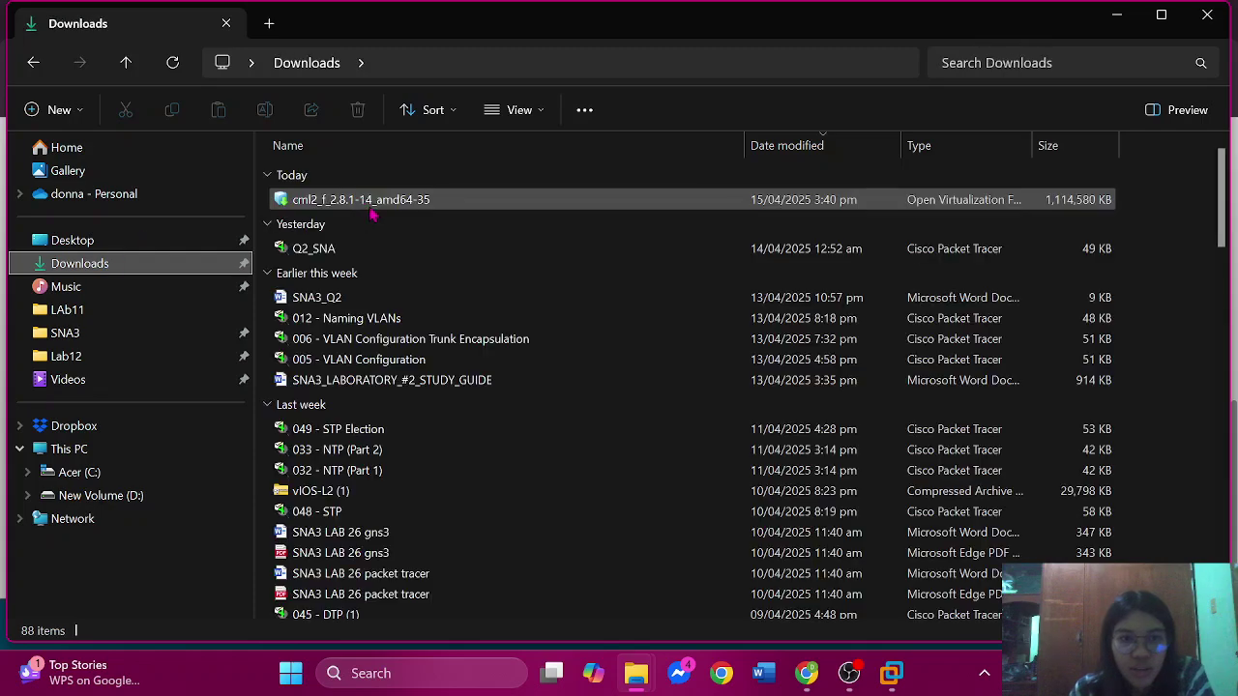
pyautogui.doubleClick(373, 207)
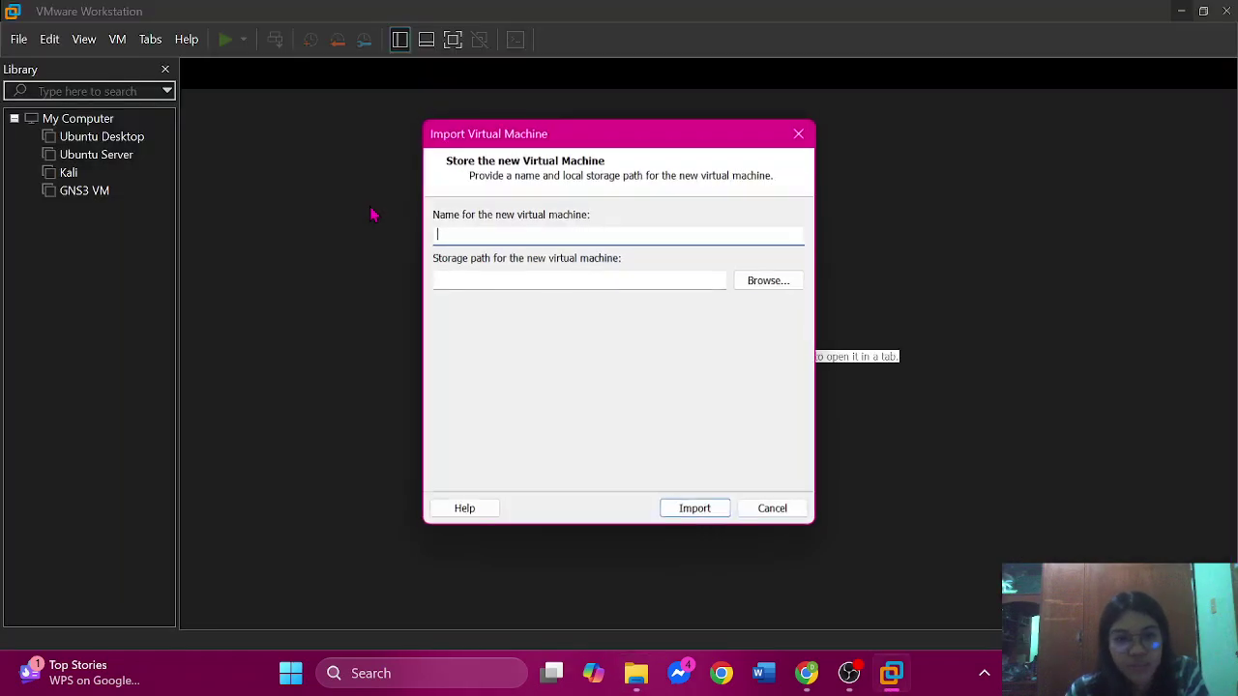
# - Import the appliance as 'CML', storing it in Desktop > SNA3 > CML
pyautogui.write('CML')
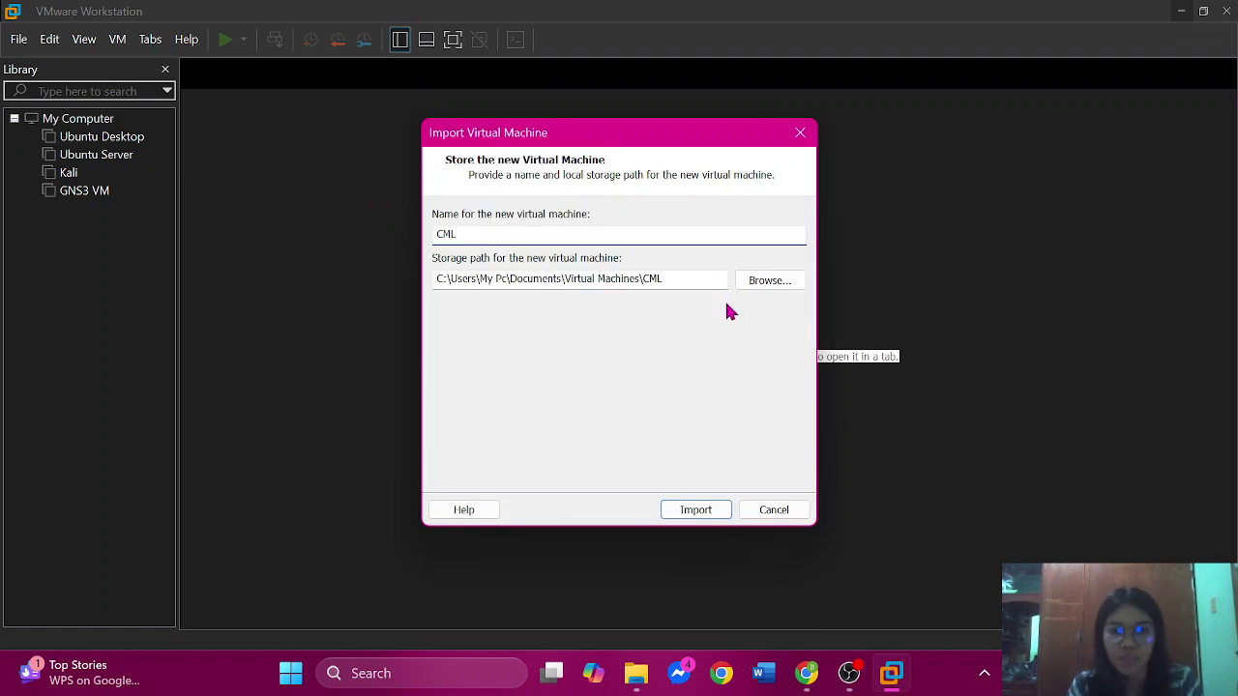
pyautogui.click(752, 281)
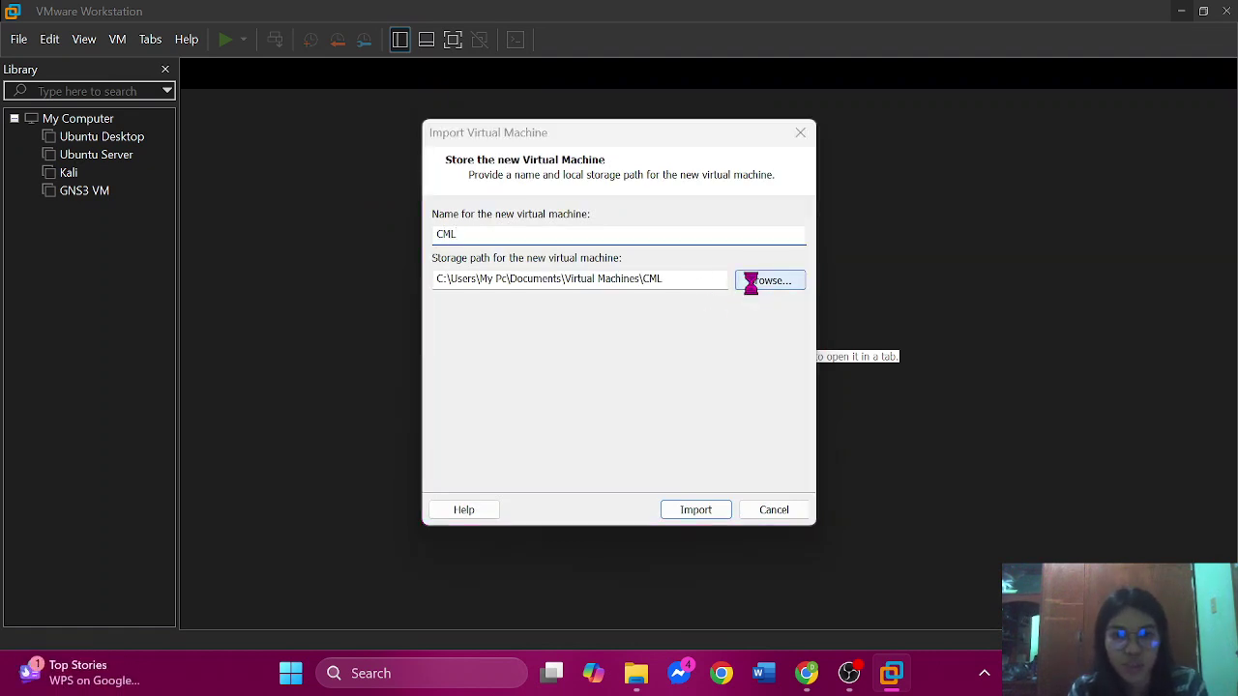
pyautogui.scroll(-3, 567, 353)
pyautogui.scroll(2, 570, 356)
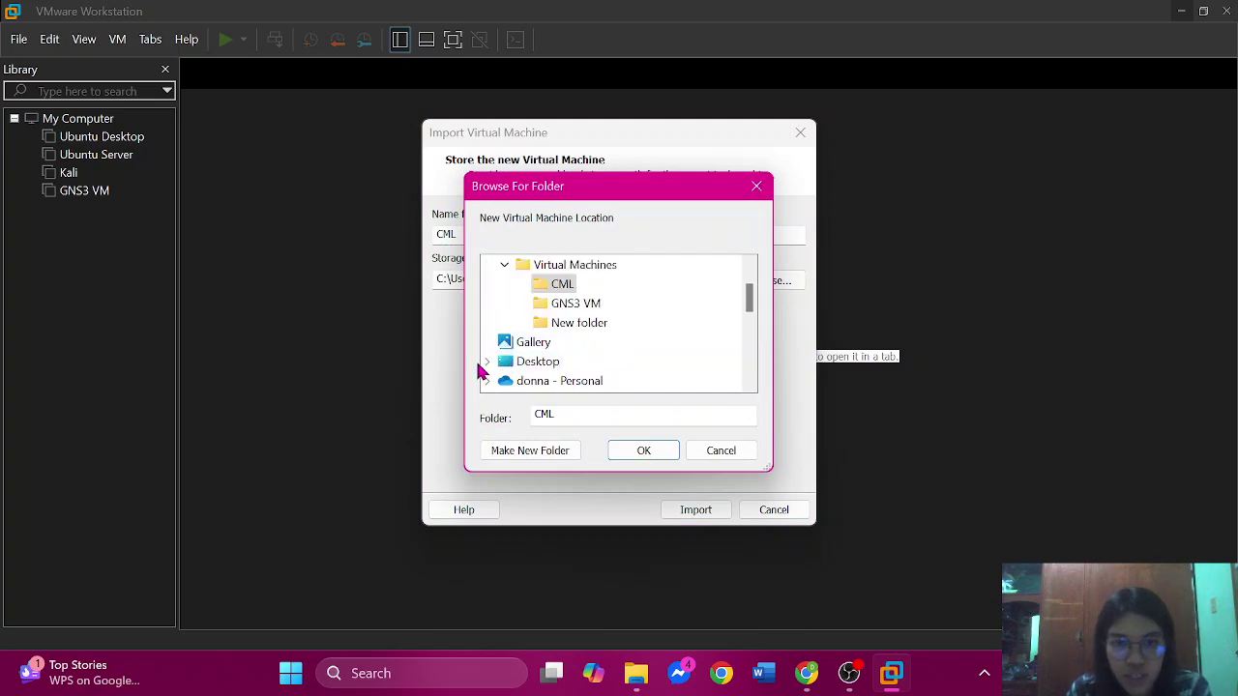
pyautogui.click(486, 361)
pyautogui.click(549, 341)
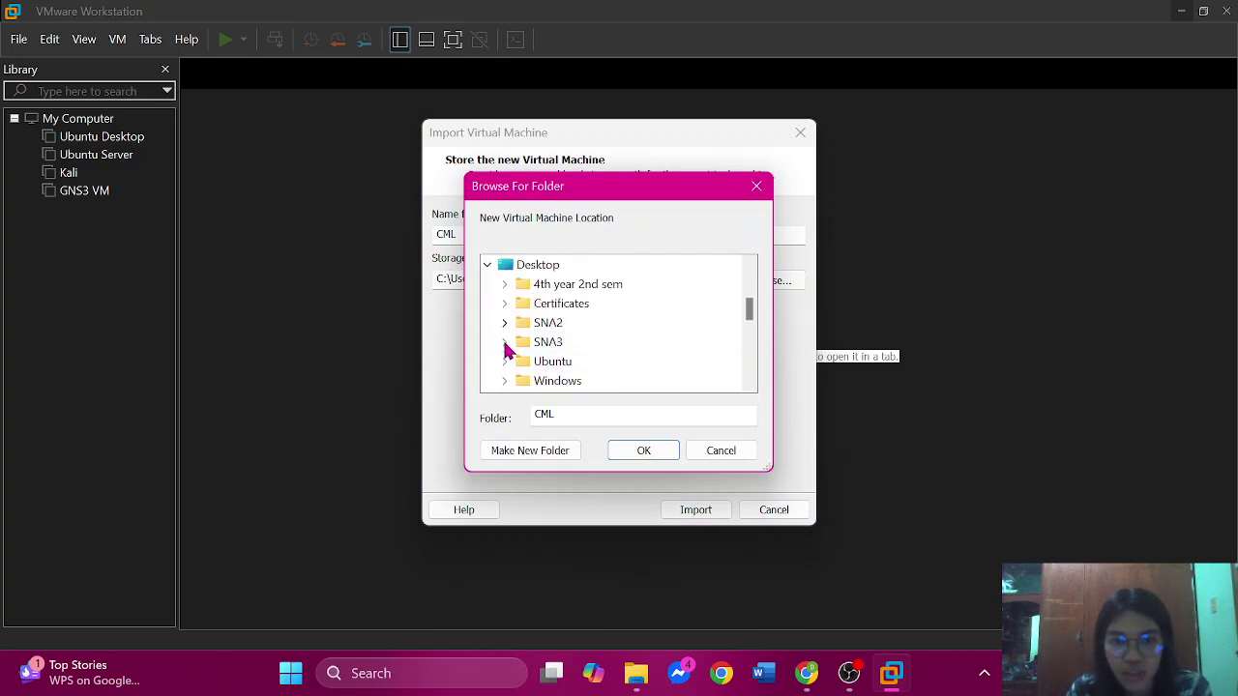
pyautogui.click(504, 342)
pyautogui.click(556, 343)
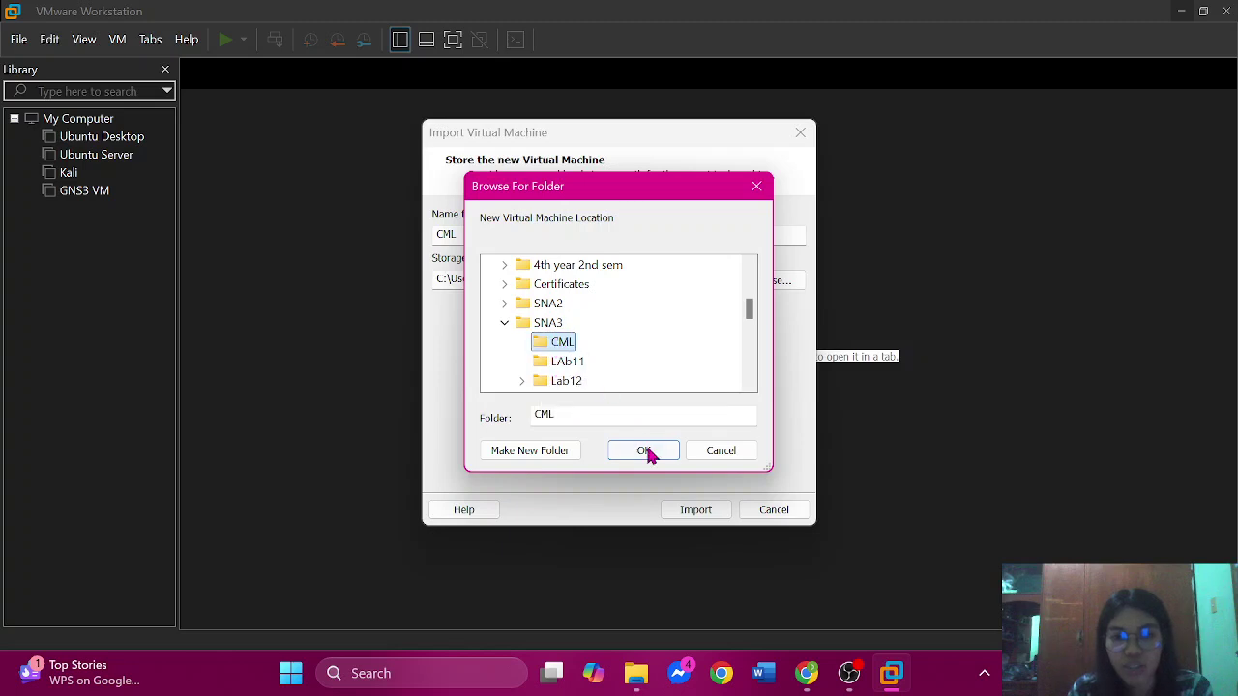
pyautogui.click(650, 451)
pyautogui.click(709, 515)
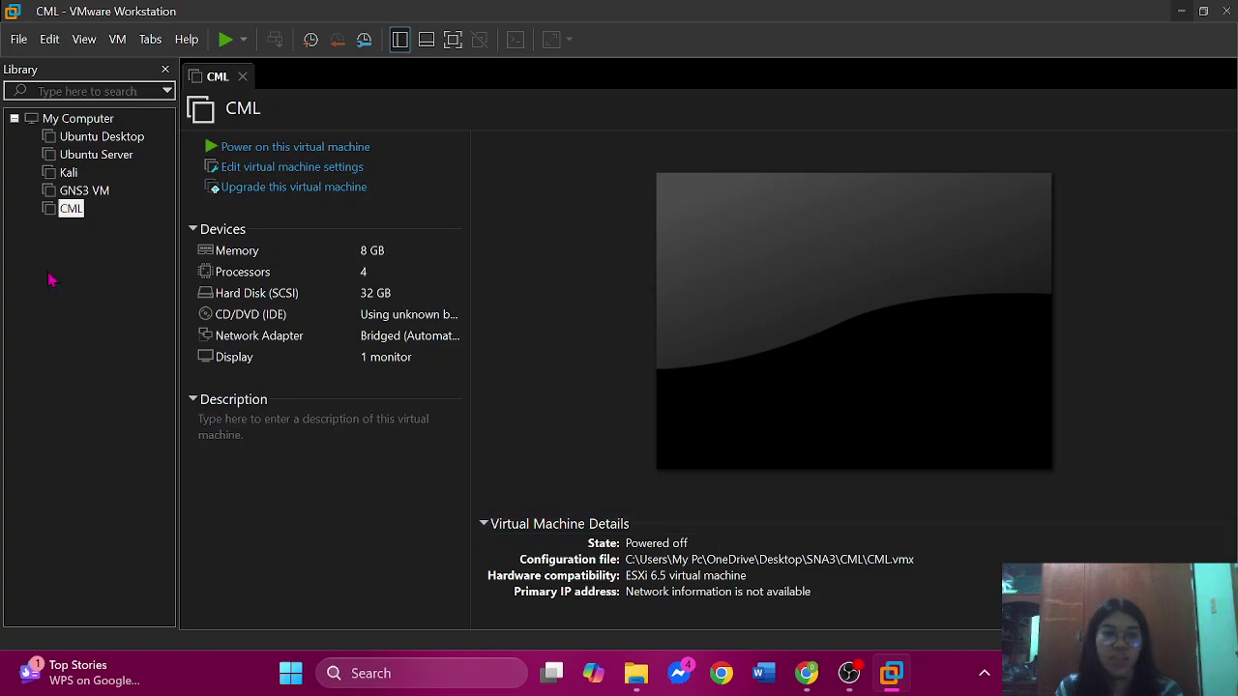
# - In CML's settings, set the CD/DVD (IDE) drive to connect at power on using an ISO image
pyautogui.rightClick(70, 209)
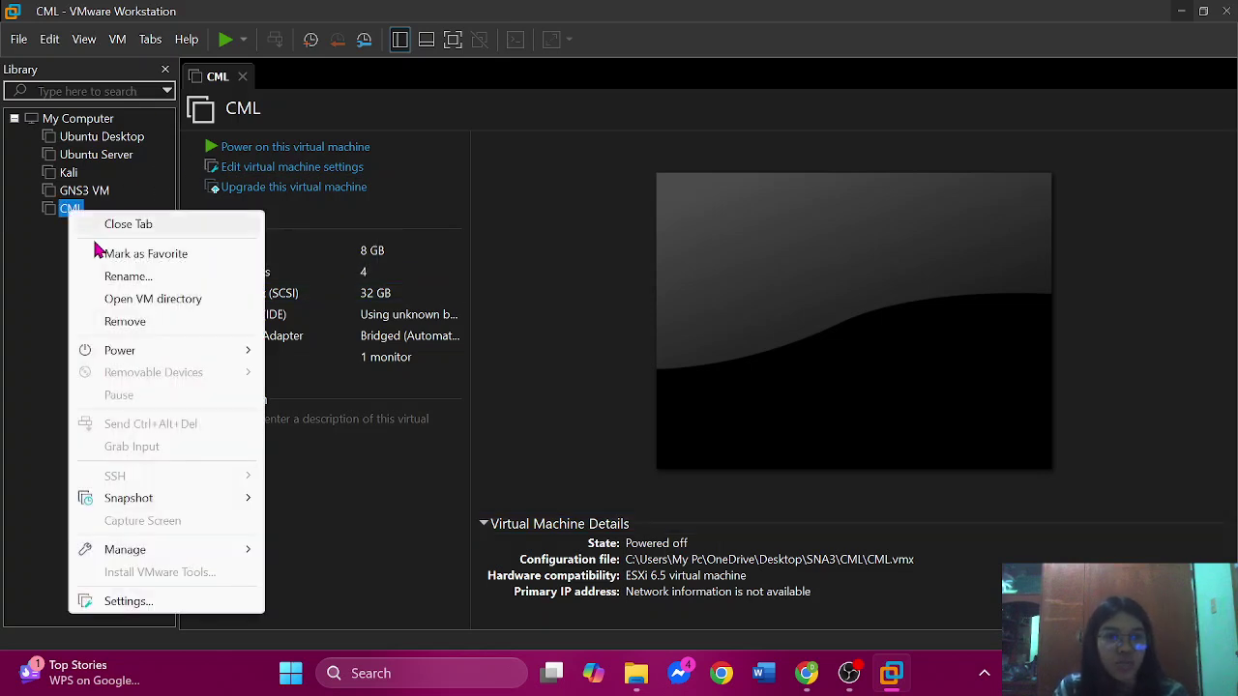
pyautogui.click(158, 601)
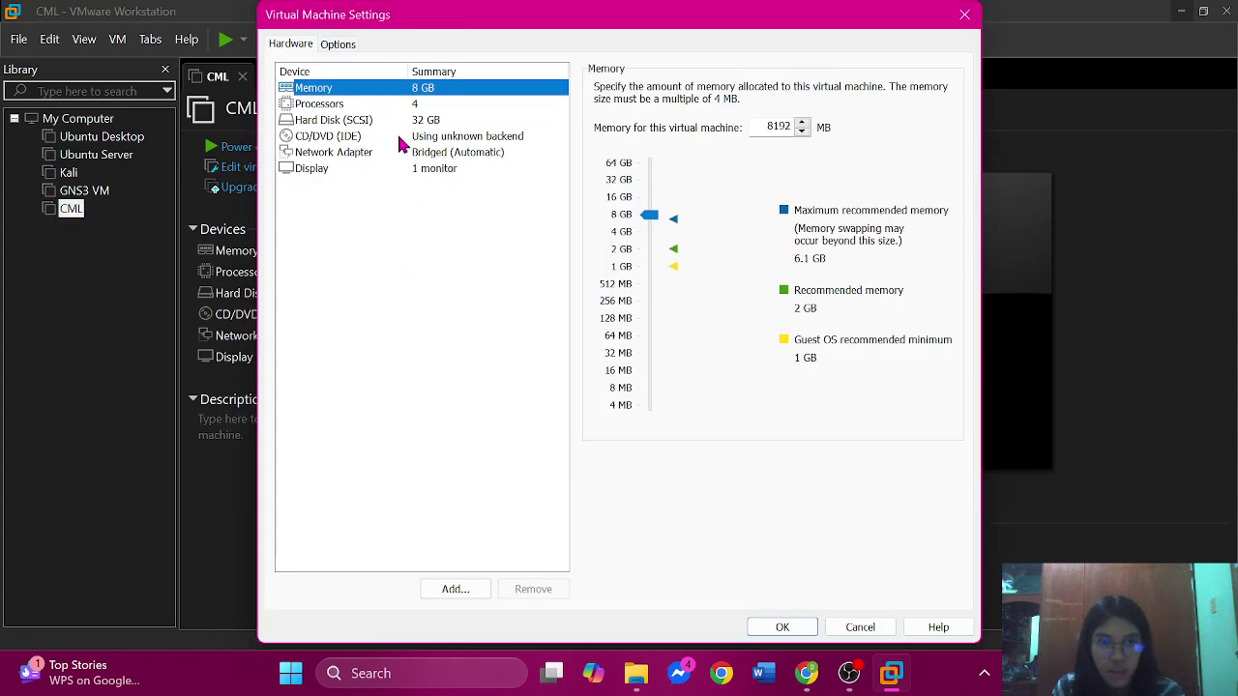
pyautogui.click(400, 138)
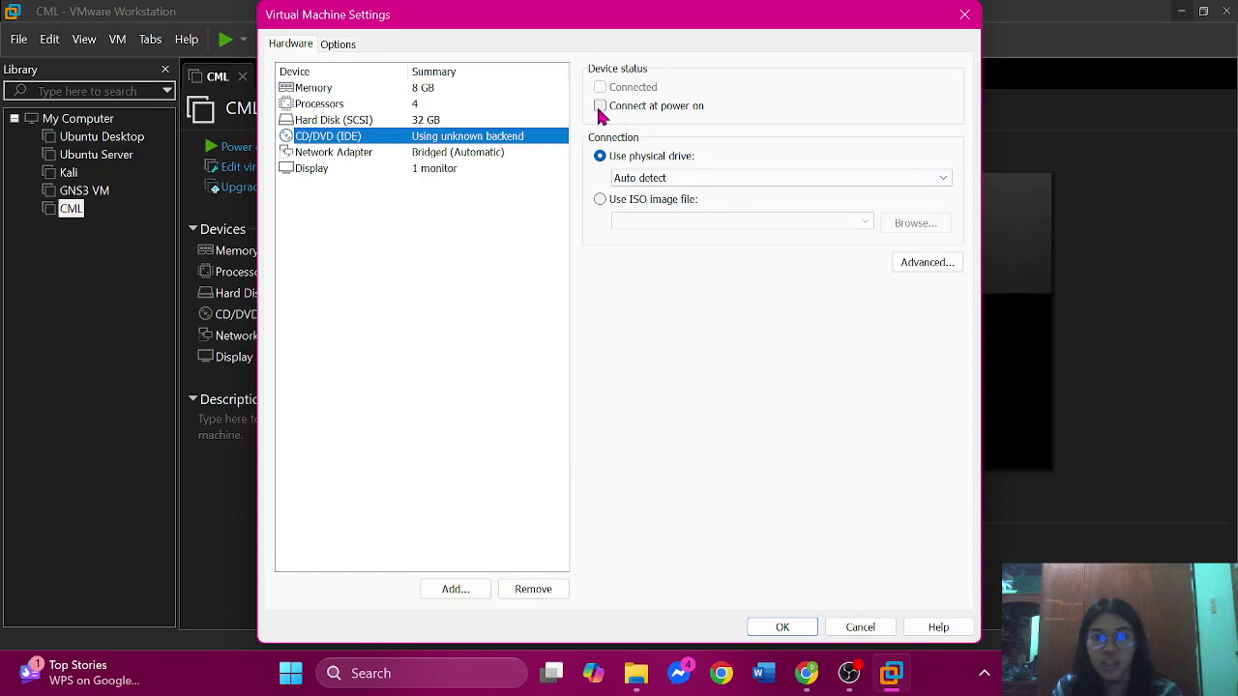
pyautogui.click(599, 106)
pyautogui.click(600, 200)
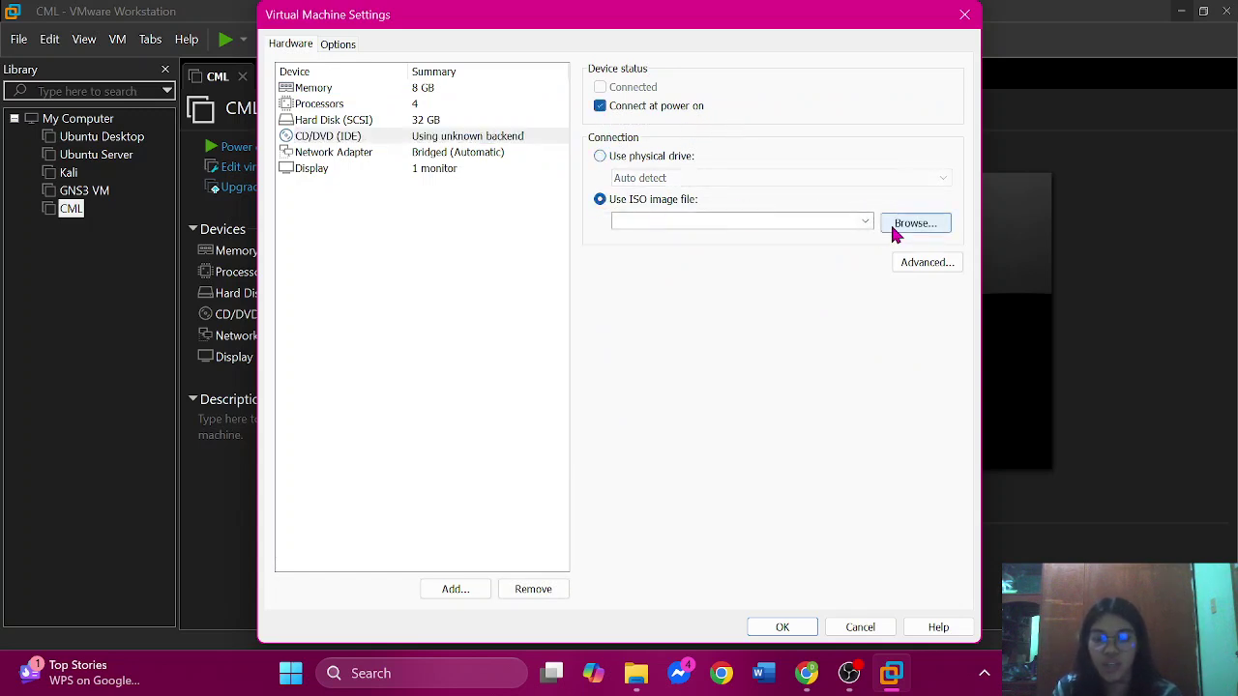
# - Choose the refplat-20241016-freetier ISO from Downloads and save the settings
pyautogui.click(896, 232)
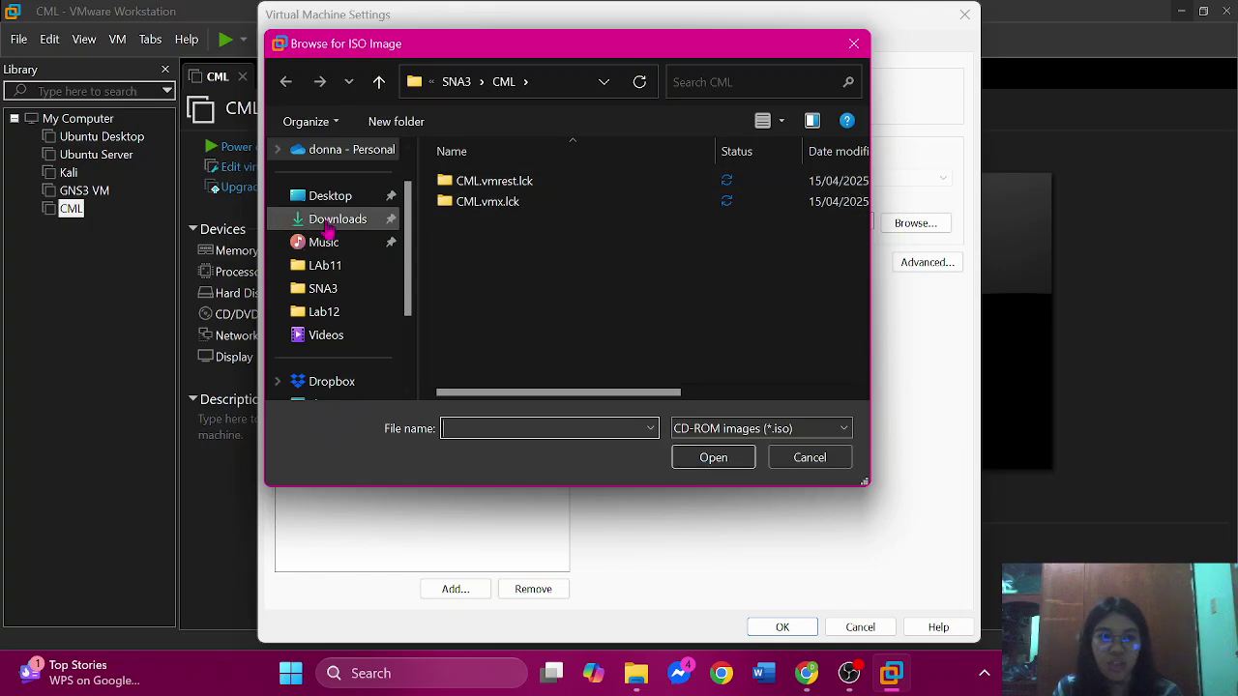
pyautogui.click(327, 226)
pyautogui.scroll(-3, 691, 351)
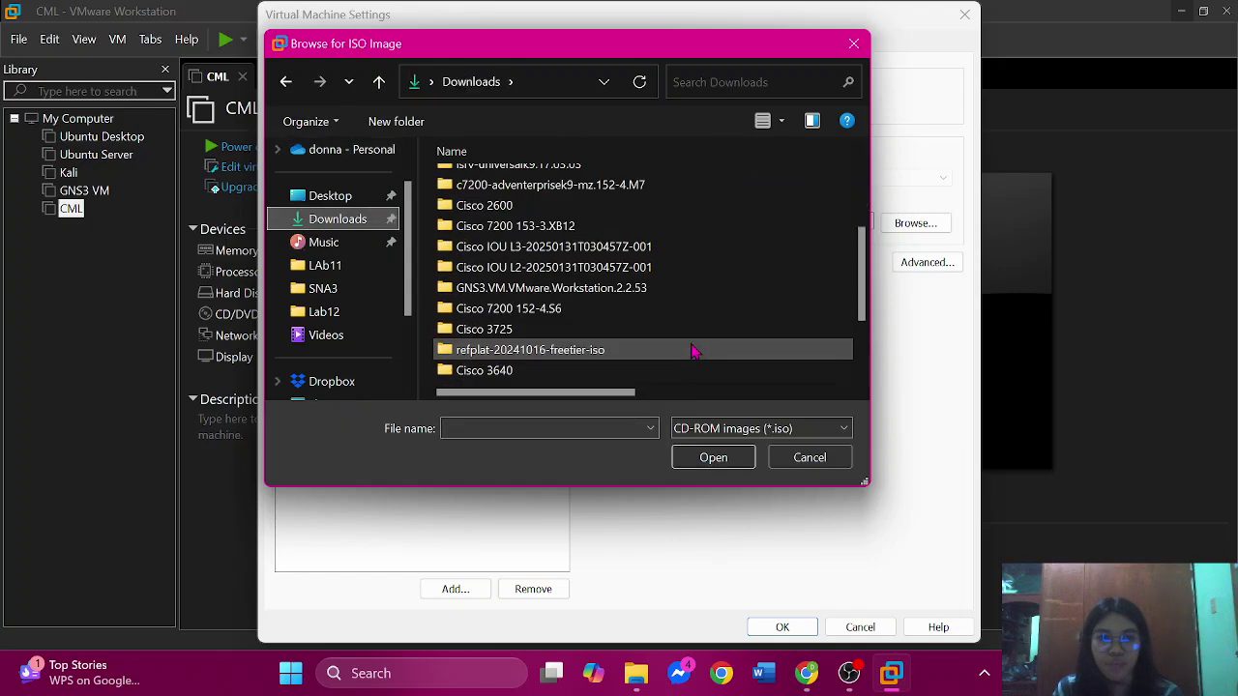
pyautogui.scroll(-2, 691, 351)
pyautogui.doubleClick(556, 262)
pyautogui.click(539, 205)
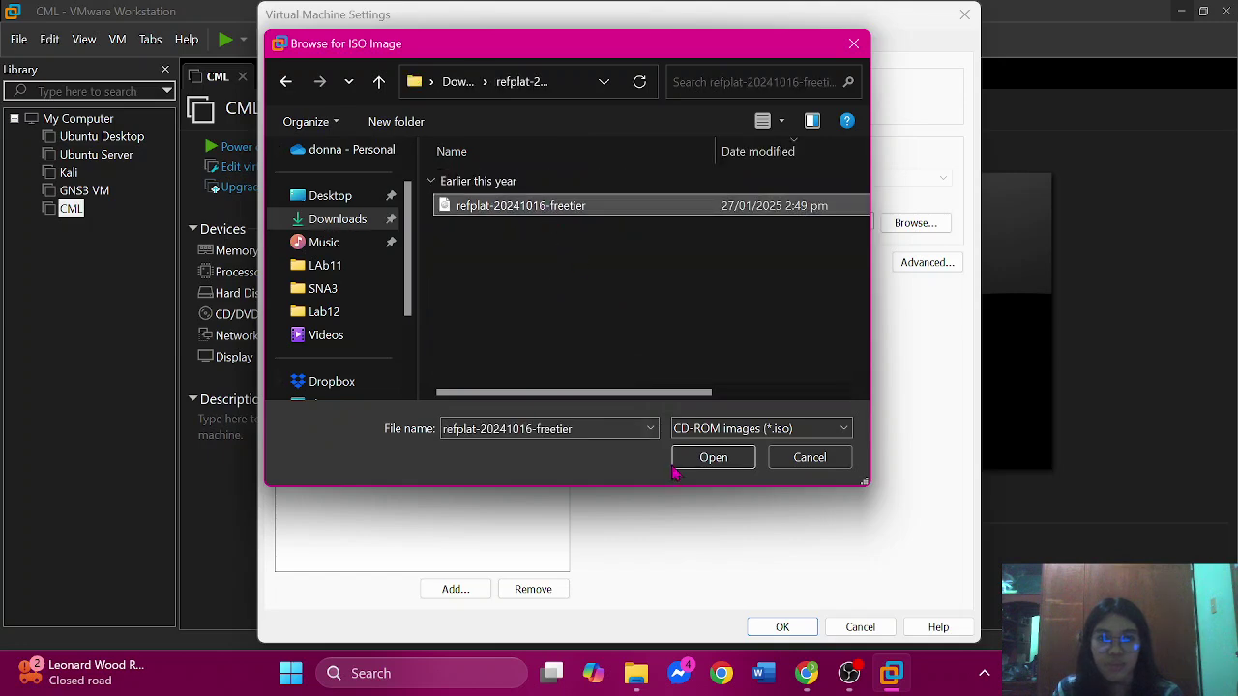
pyautogui.click(711, 458)
pyautogui.click(781, 628)
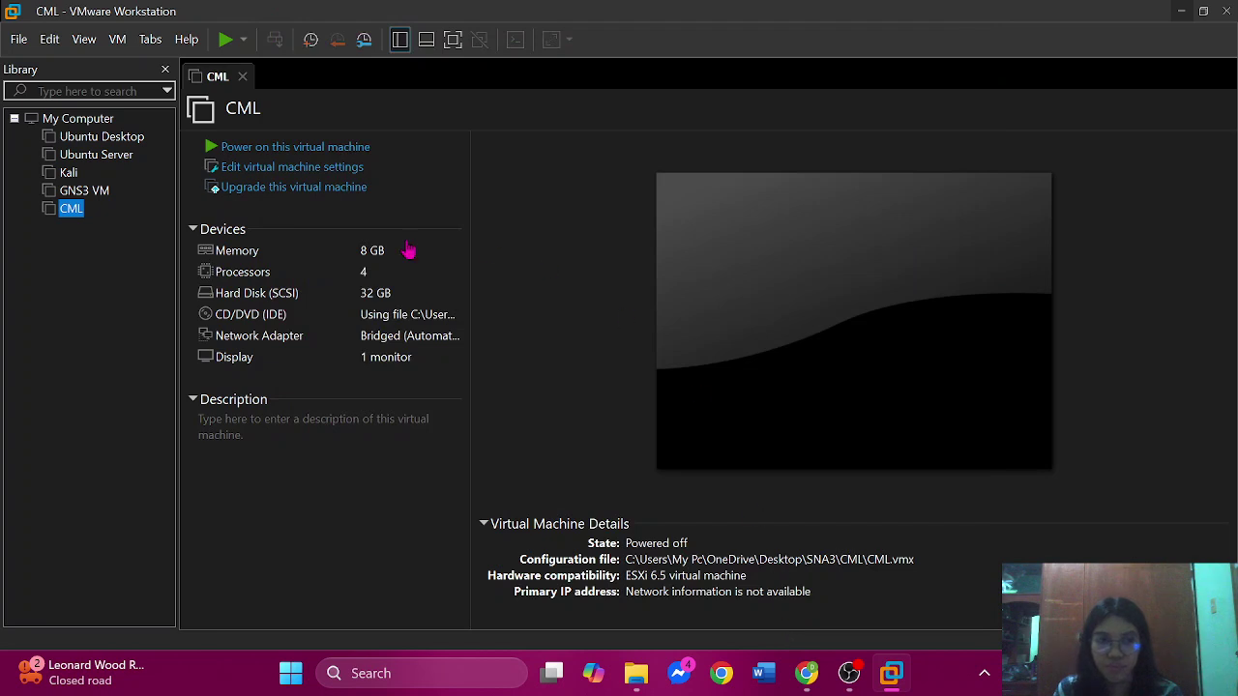
# - Power on the CML machine and boot the default GRUB entry
pyautogui.click(271, 150)
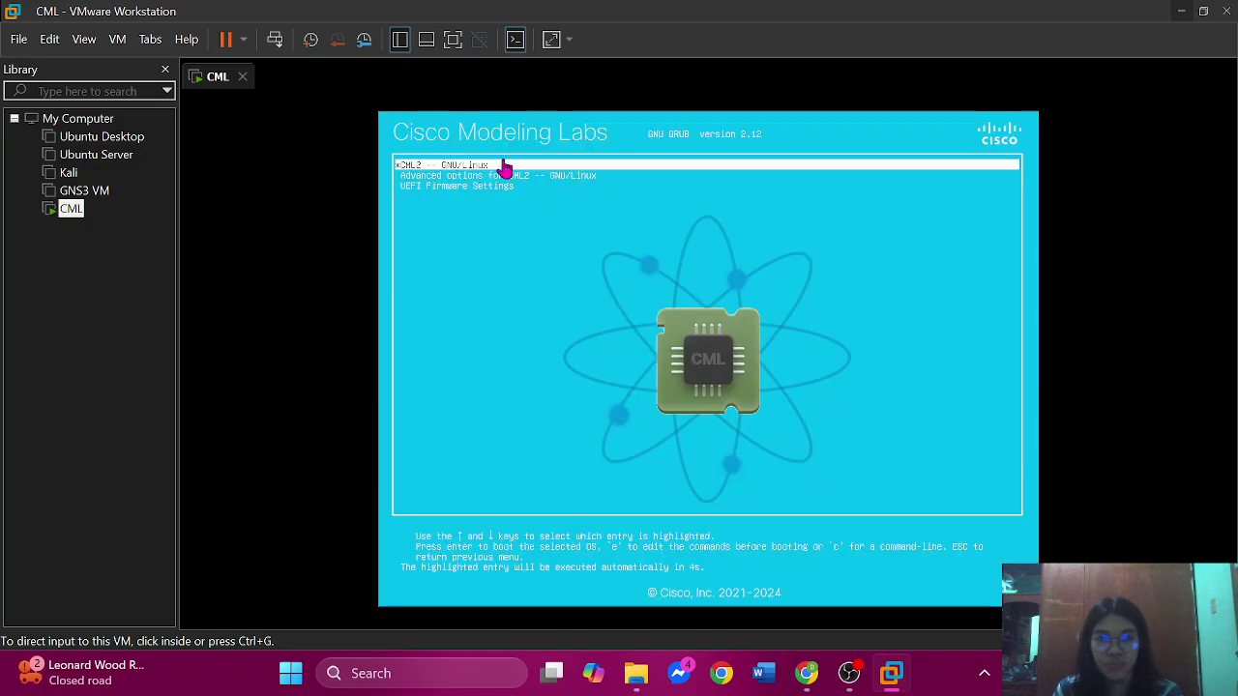
pyautogui.click(502, 166)
pyautogui.press('Return')
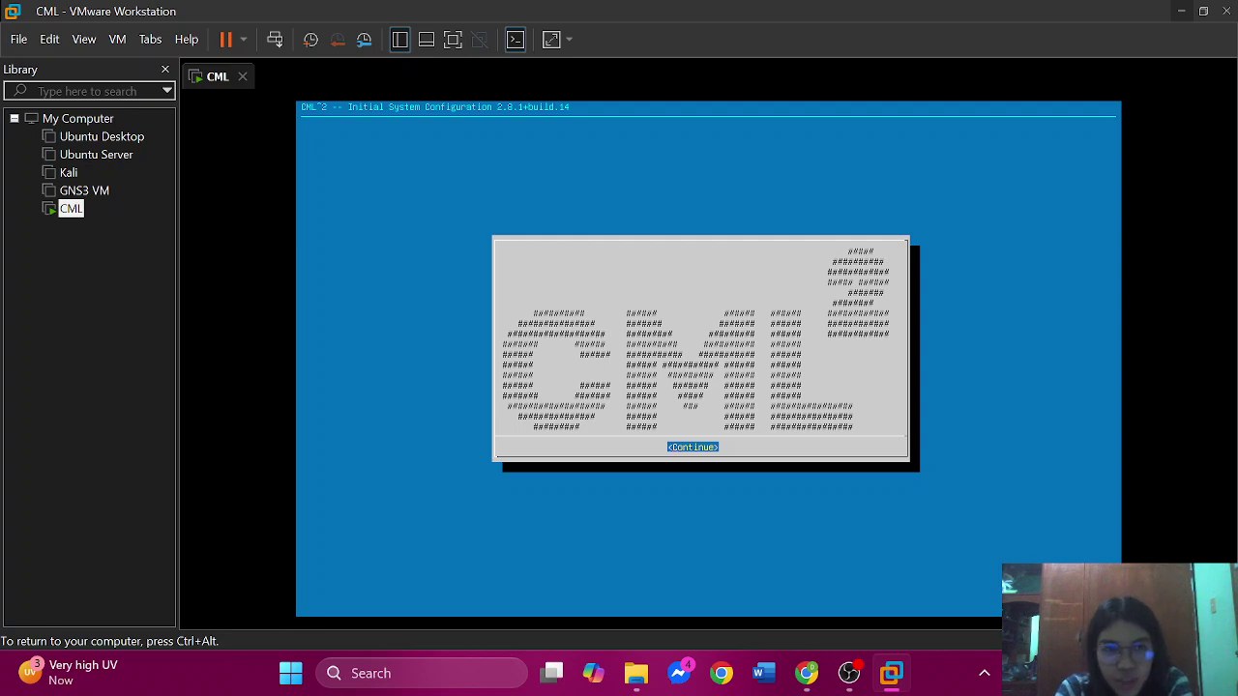
# - Continue past the welcome screen, page to the end of the EULA and accept it
pyautogui.press('Return')
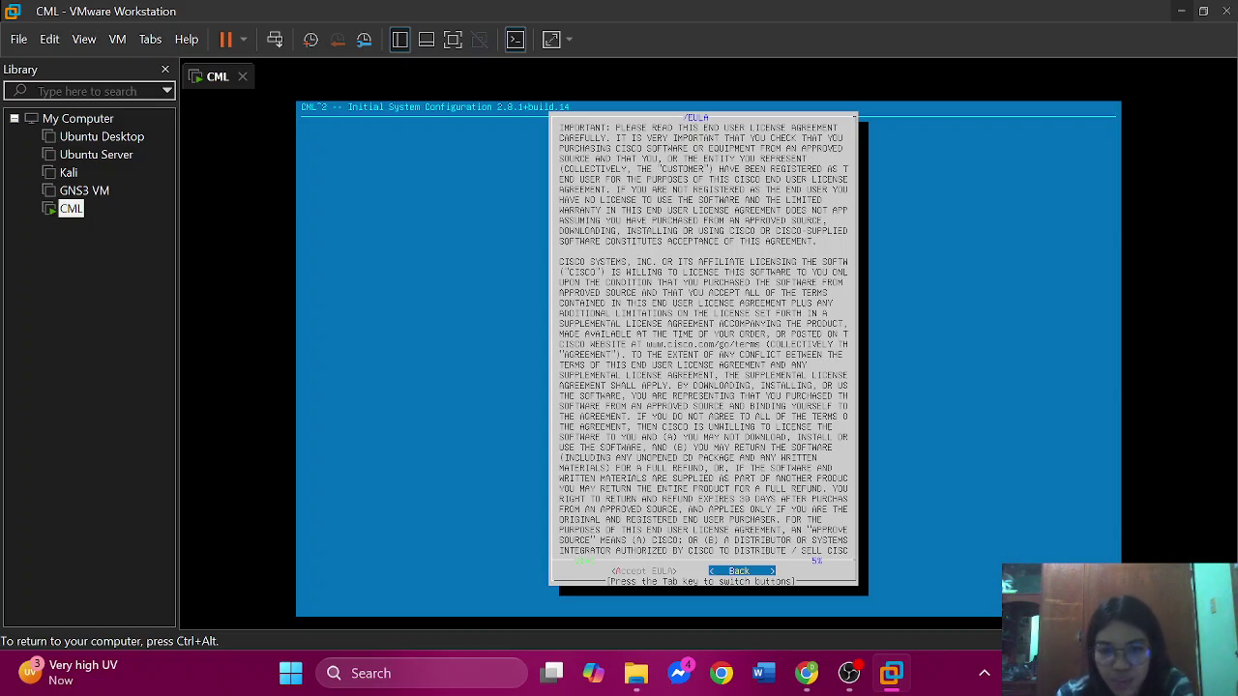
pyautogui.press('Tab')
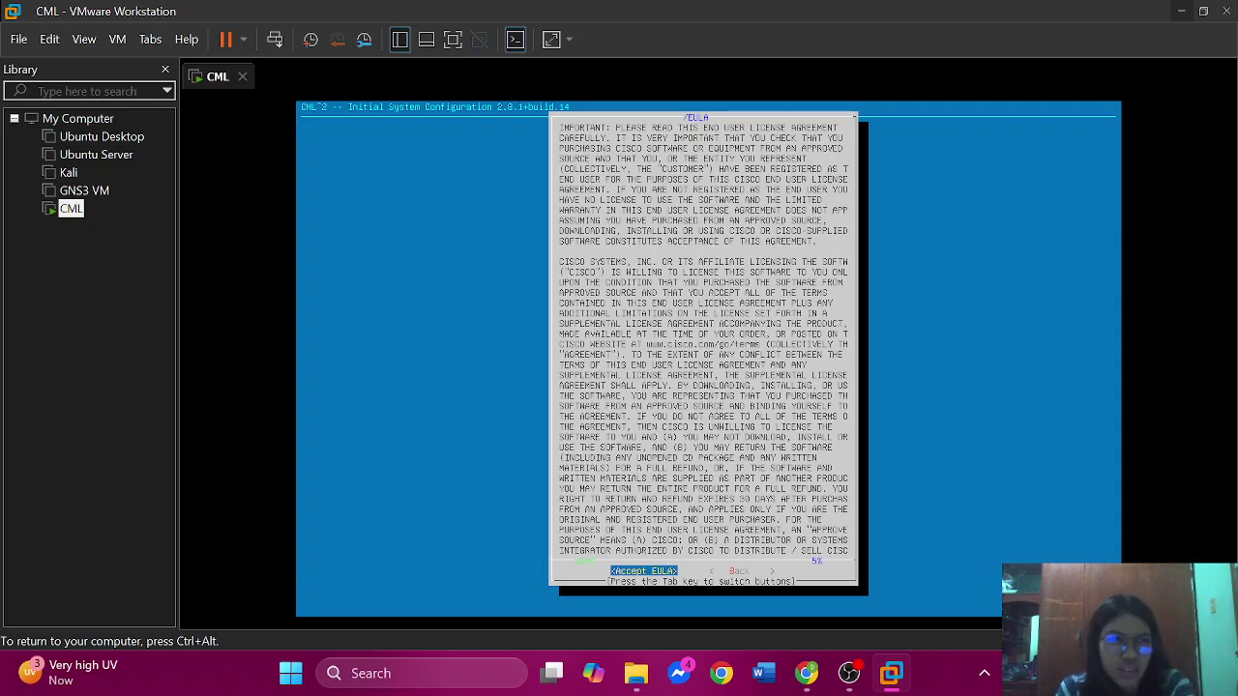
pyautogui.press('pagedown')
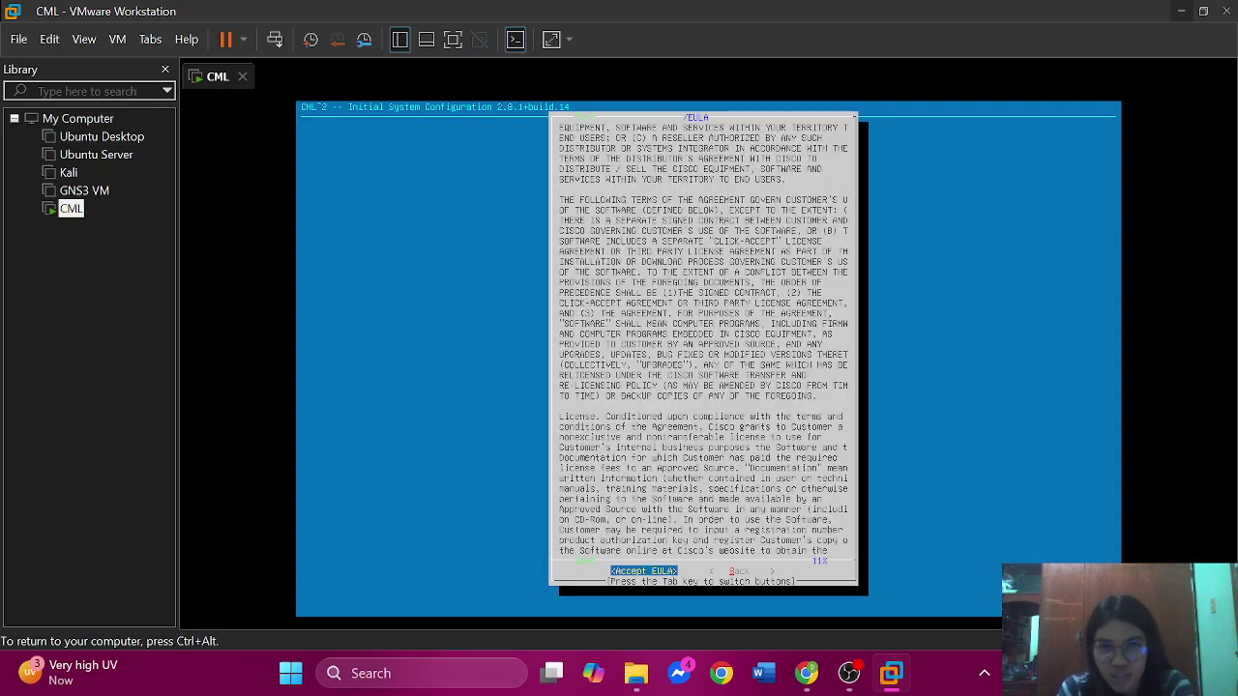
pyautogui.press('pagedown')
pyautogui.press('pagedown')
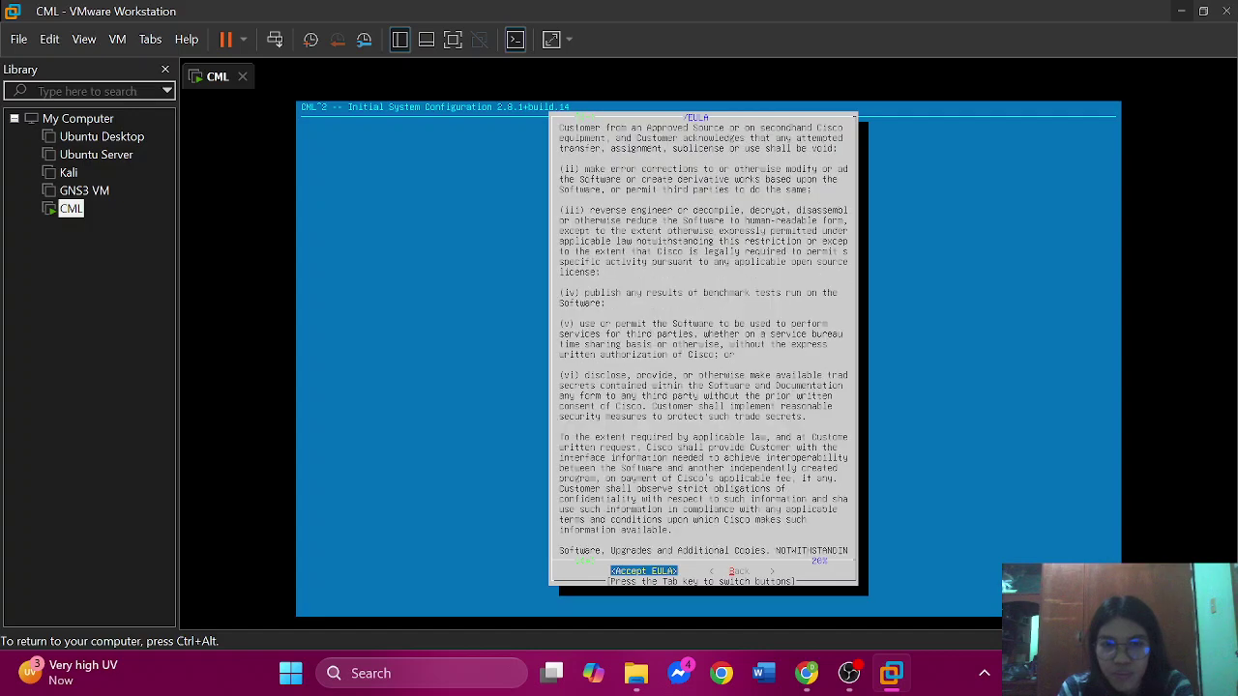
pyautogui.press('pagedown')
pyautogui.press('pagedown')
pyautogui.press('pagedown')
pyautogui.press('pagedown')
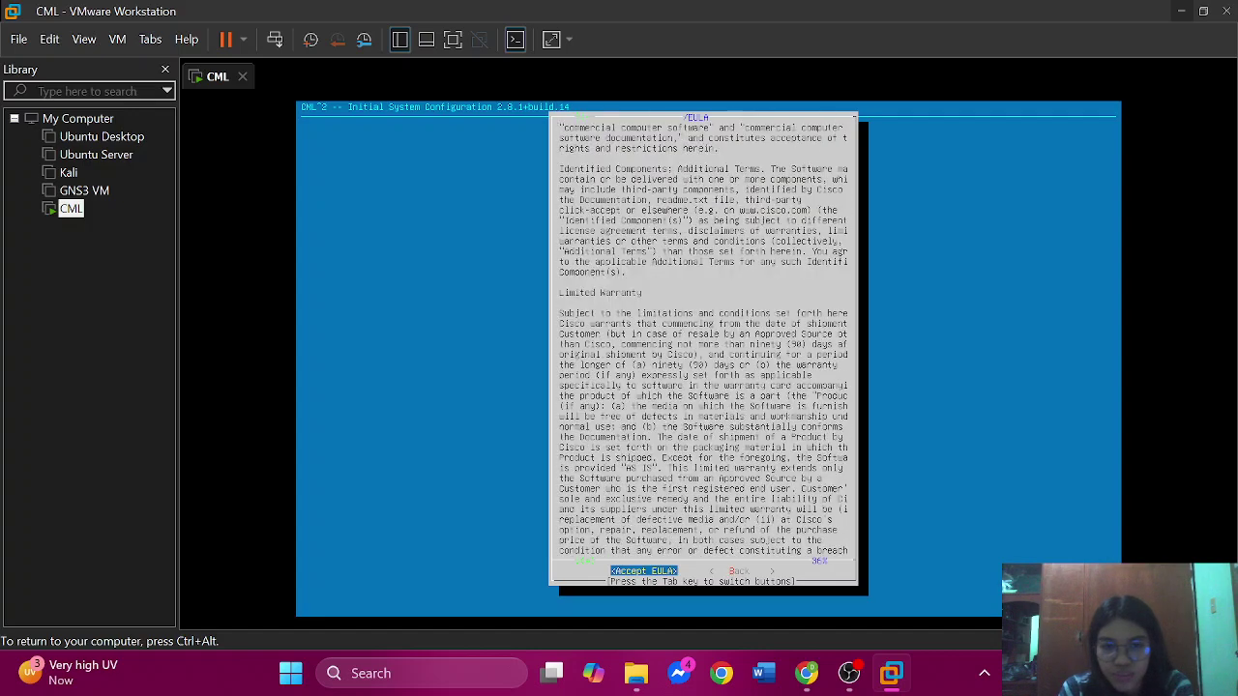
pyautogui.press('pagedown')
pyautogui.press('pagedown')
pyautogui.press('pagedown')
pyautogui.press('pagedown')
pyautogui.press('pagedown')
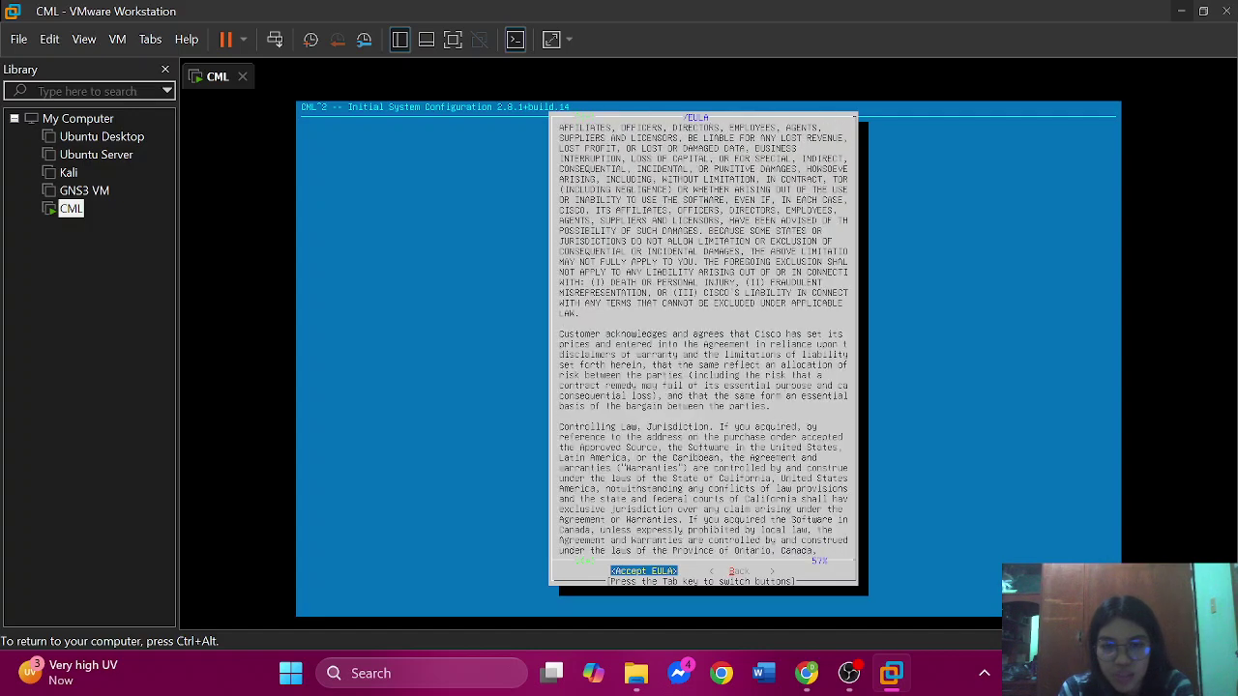
pyautogui.press('pagedown')
pyautogui.press('pagedown')
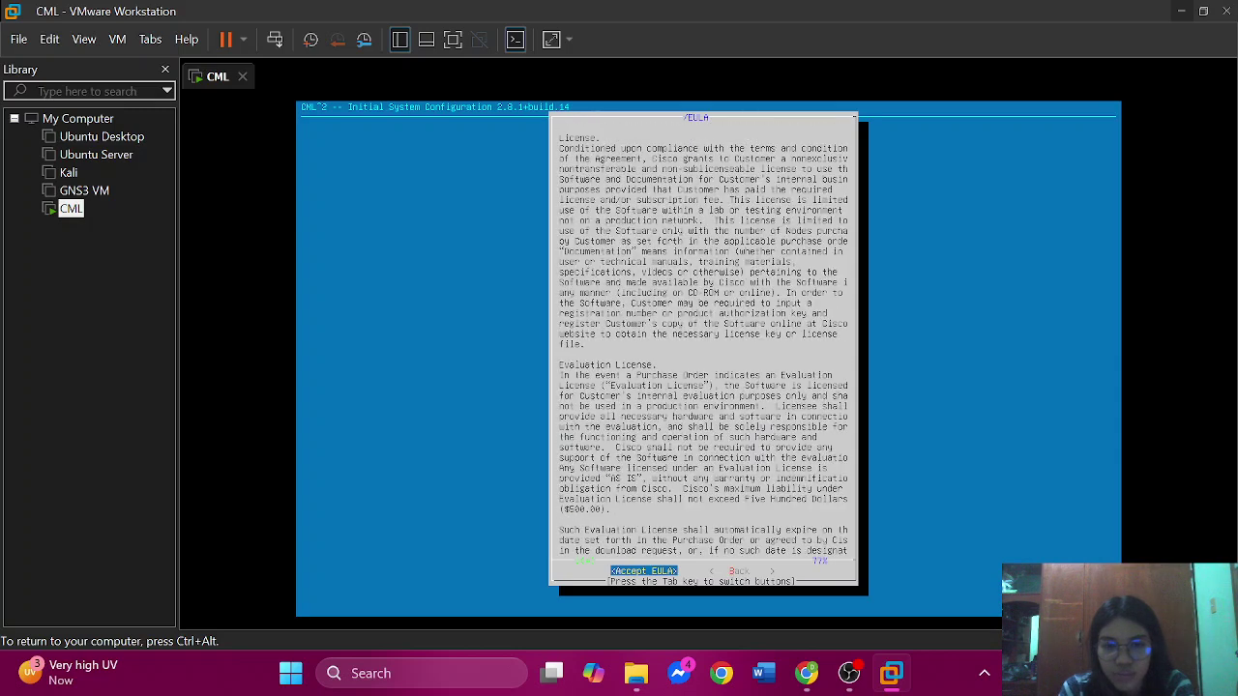
pyautogui.press('pagedown')
pyautogui.press('pagedown')
pyautogui.press('pagedown')
pyautogui.press('pagedown')
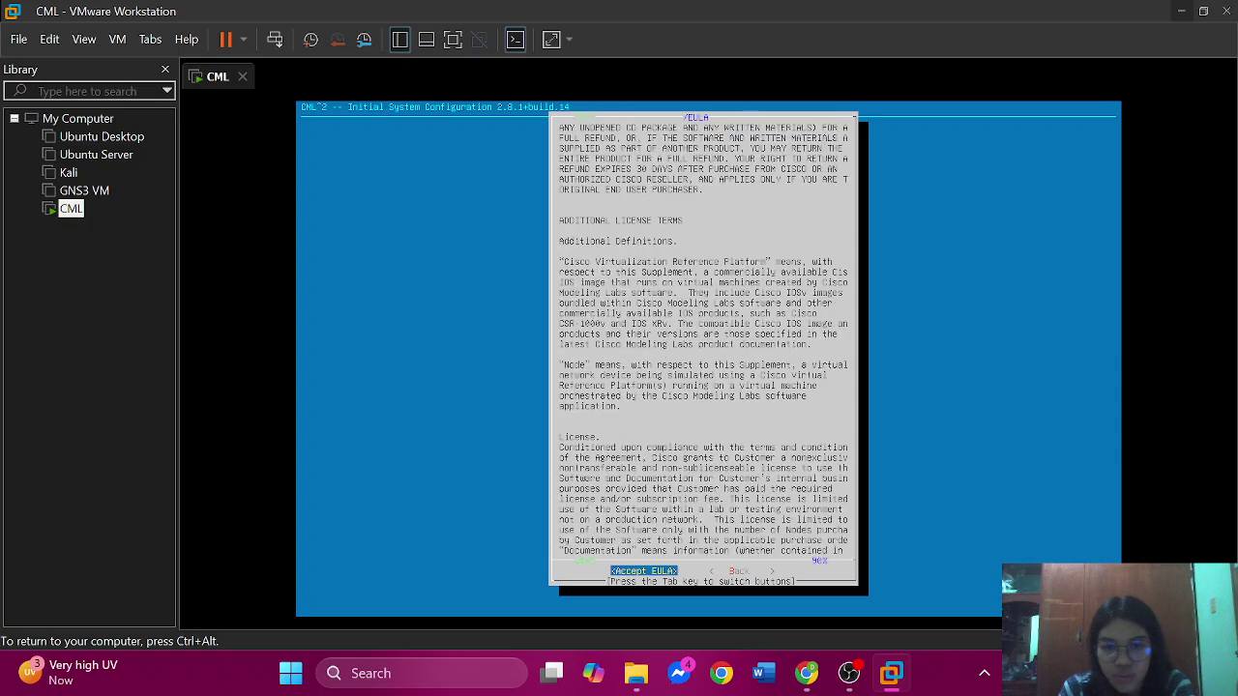
pyautogui.press('pagedown')
pyautogui.press('pagedown')
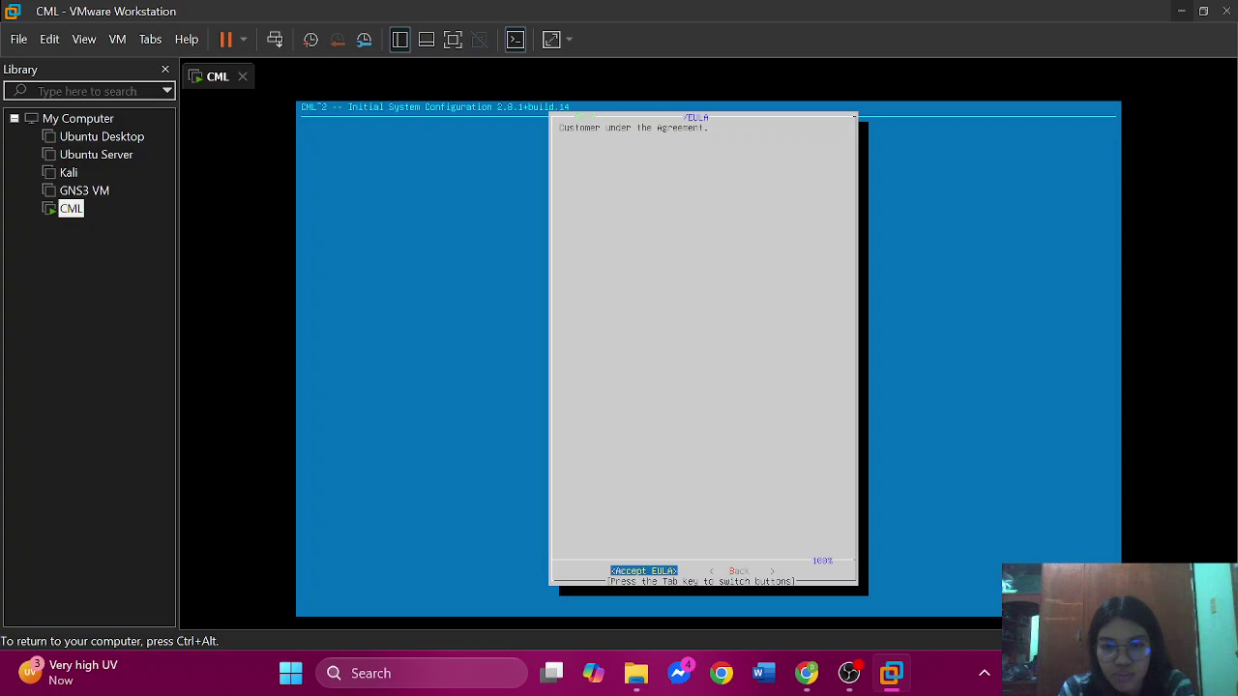
pyautogui.press('Tab')
pyautogui.press('Tab')
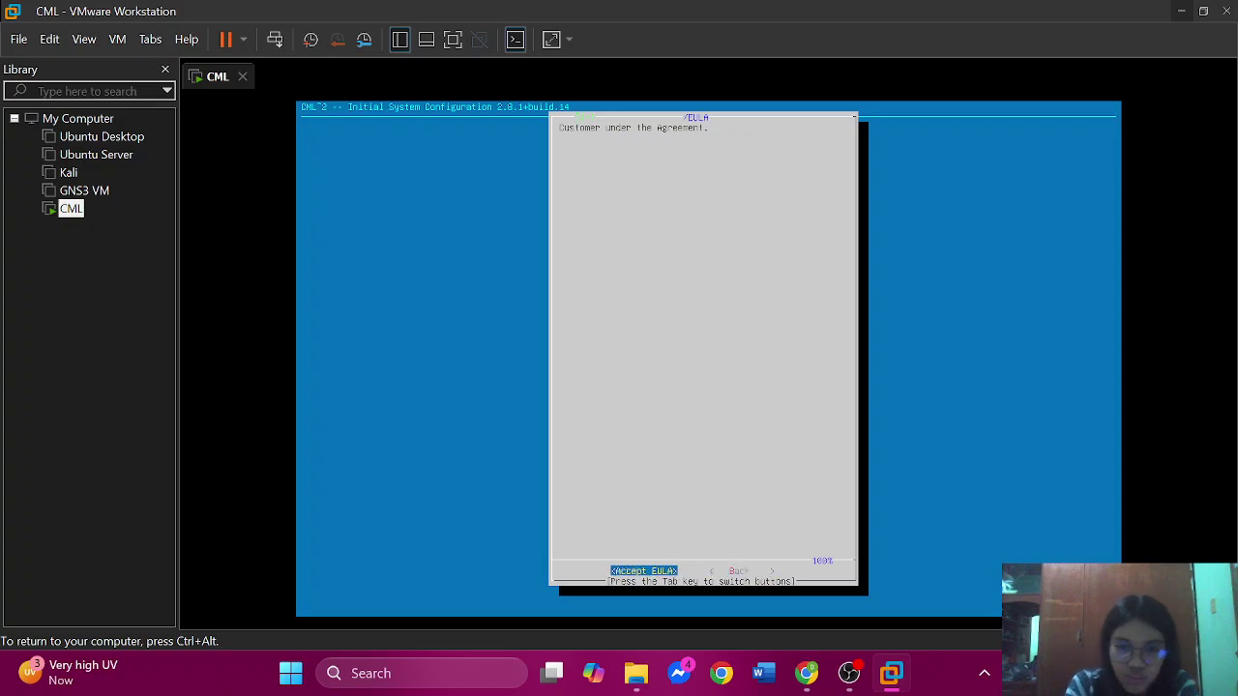
pyautogui.press('Return')
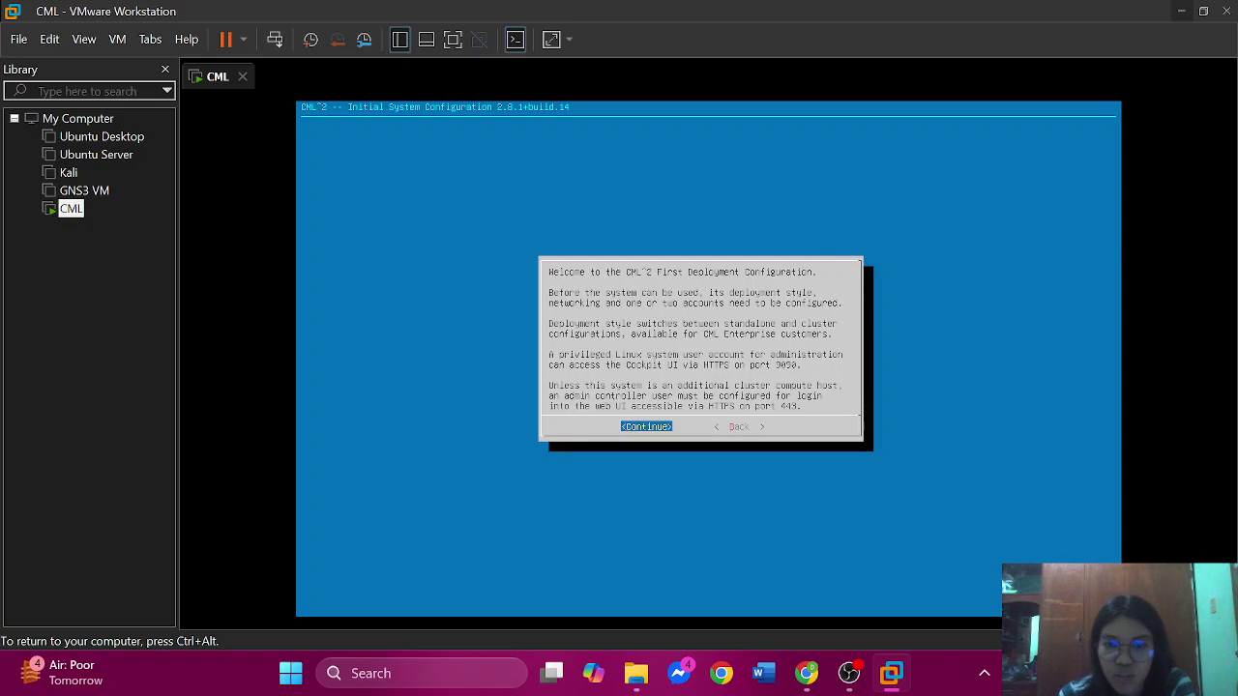
# - Continue through the welcome, Brief Help and clustering notice screens
pyautogui.press('Return')
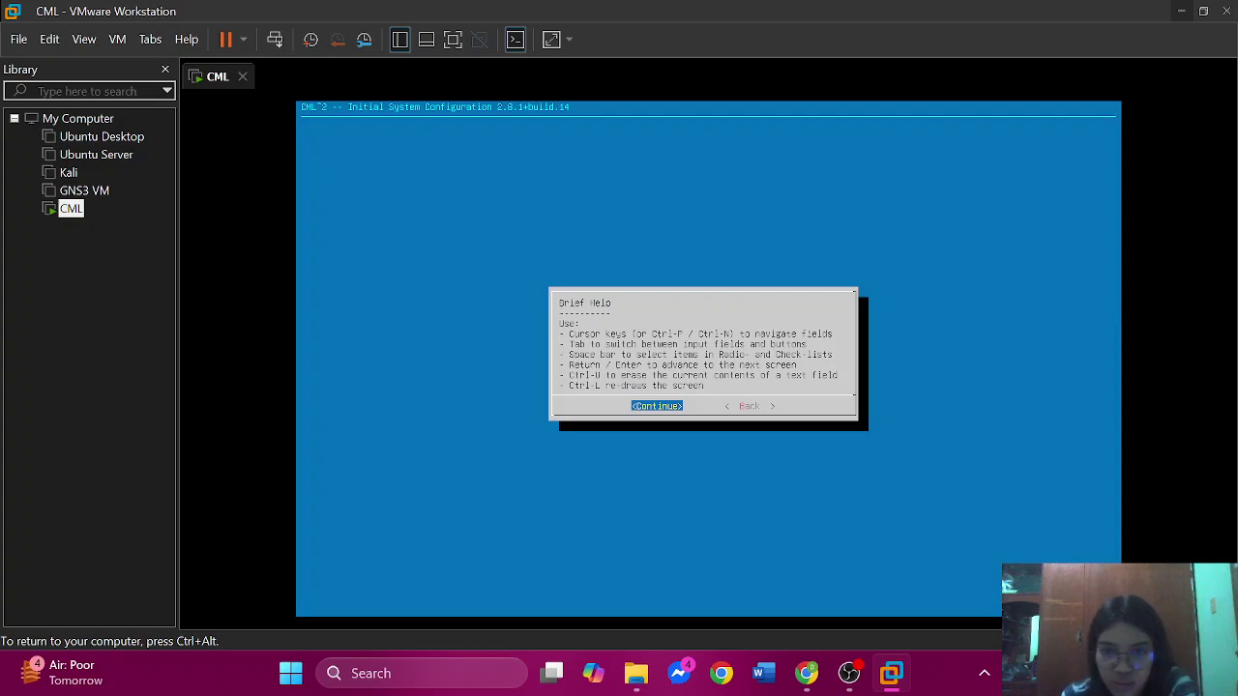
pyautogui.press('Return')
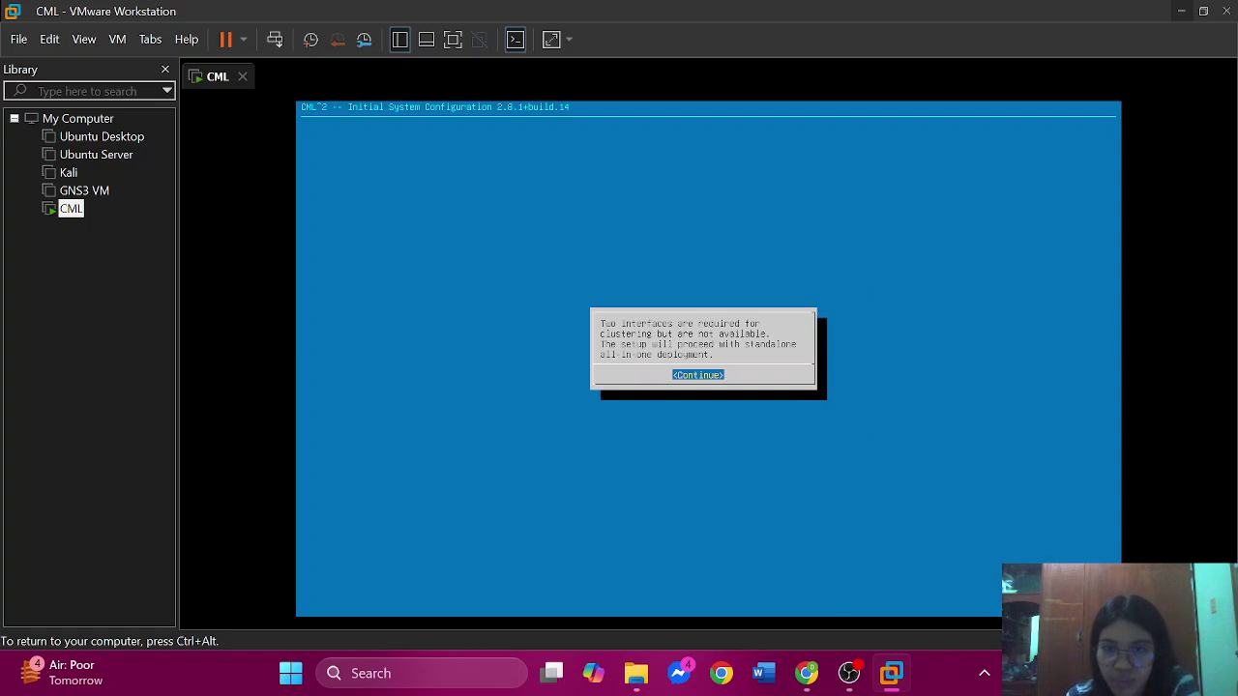
pyautogui.press('Return')
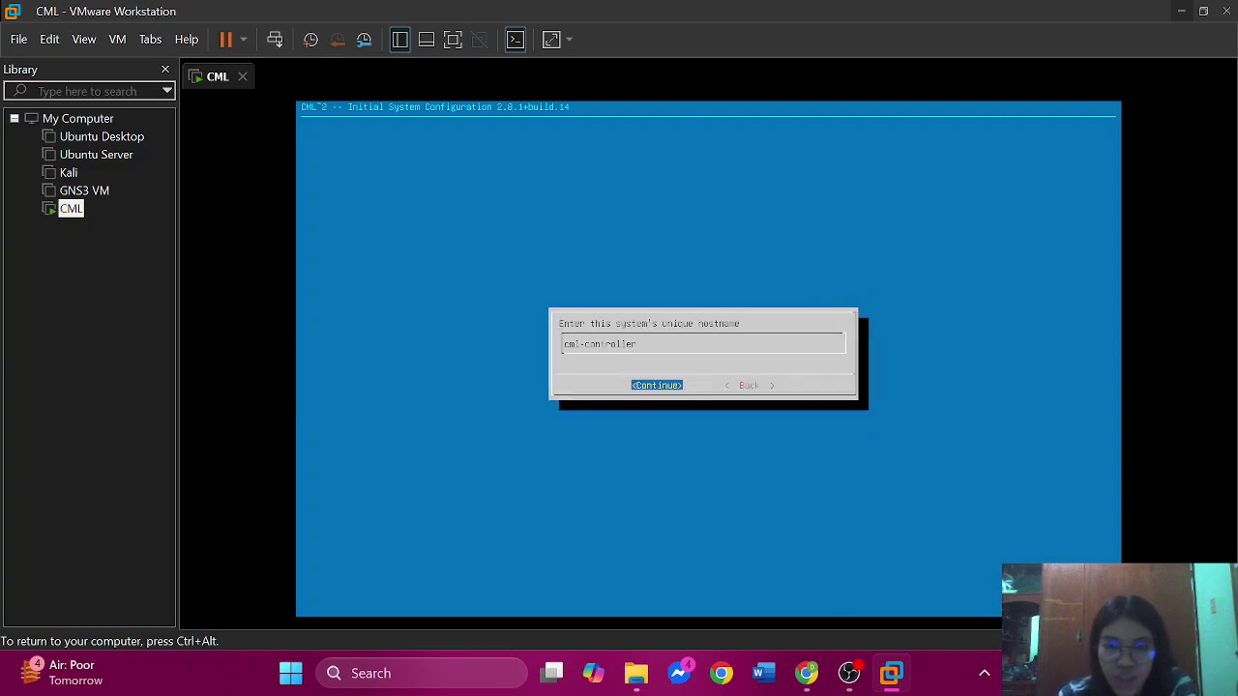
# - Replace the default cml-controller hostname with CML and continue
pyautogui.press('BackSpace')
pyautogui.press('BackSpace')
pyautogui.press('BackSpace')
pyautogui.press('BackSpace')
pyautogui.press('BackSpace')
pyautogui.press('BackSpace')
pyautogui.press('BackSpace')
pyautogui.press('BackSpace')
pyautogui.press('BackSpace')
pyautogui.press('BackSpace')
pyautogui.press('BackSpace')
pyautogui.press('BackSpace')
pyautogui.press('BackSpace')
pyautogui.press('BackSpace')
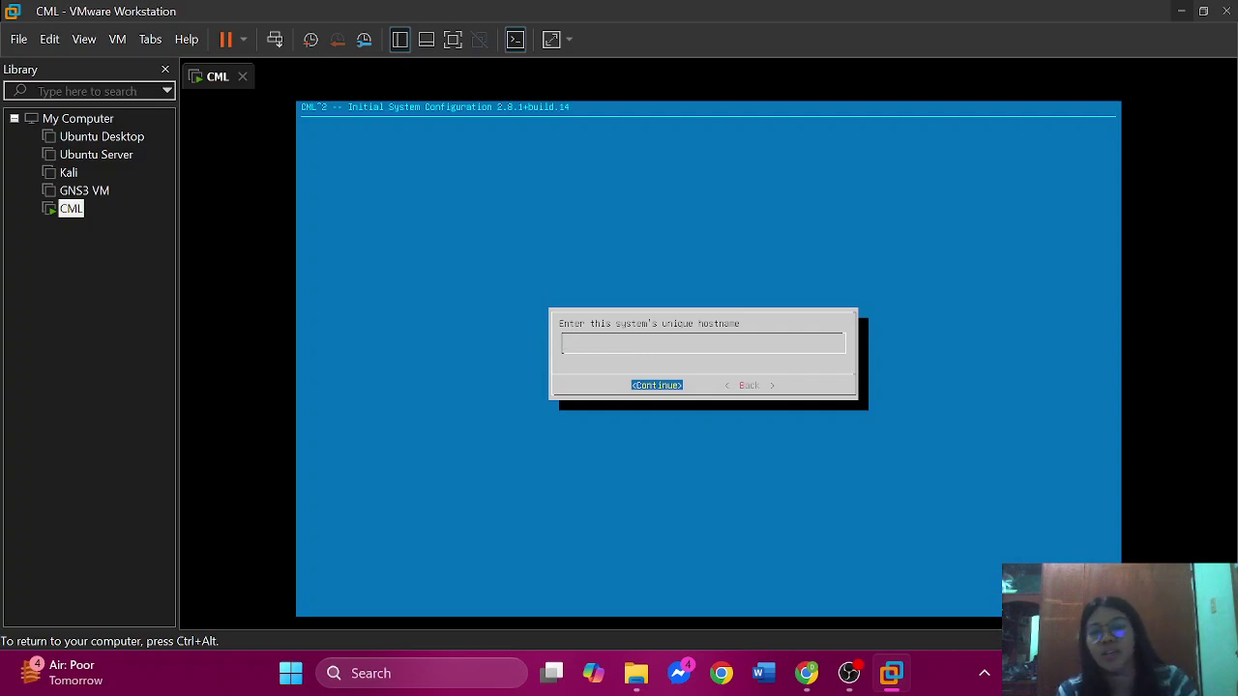
pyautogui.write('CML')
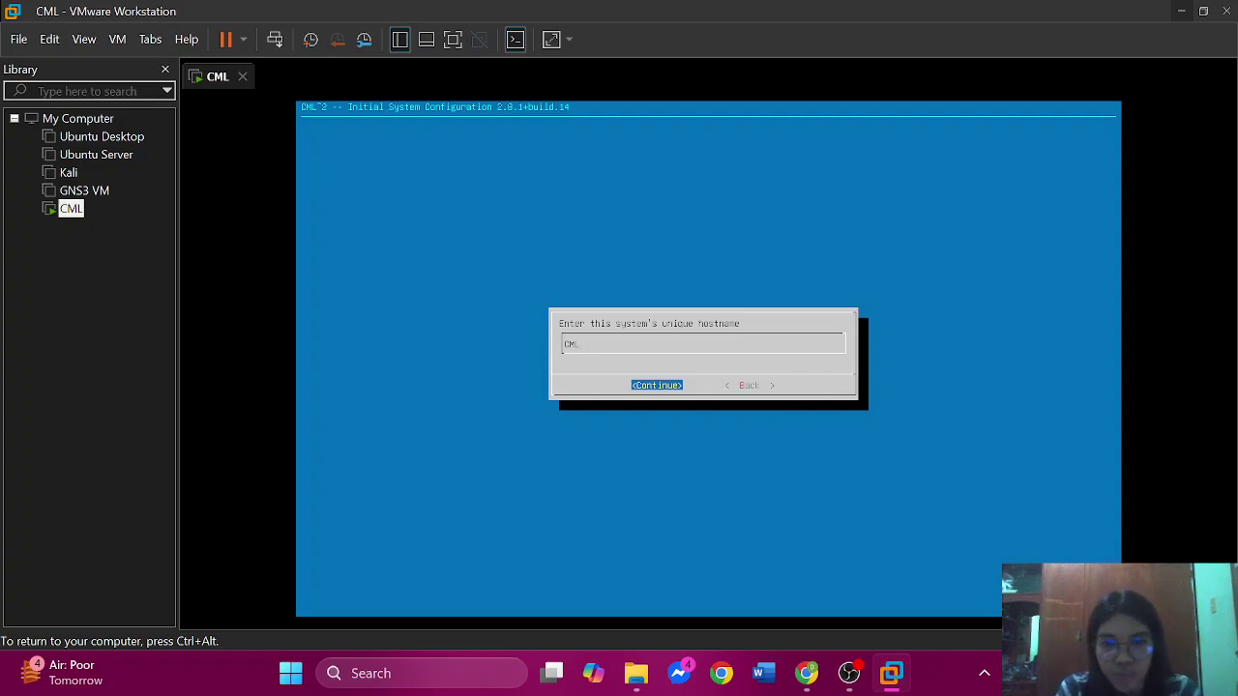
pyautogui.press('Return')
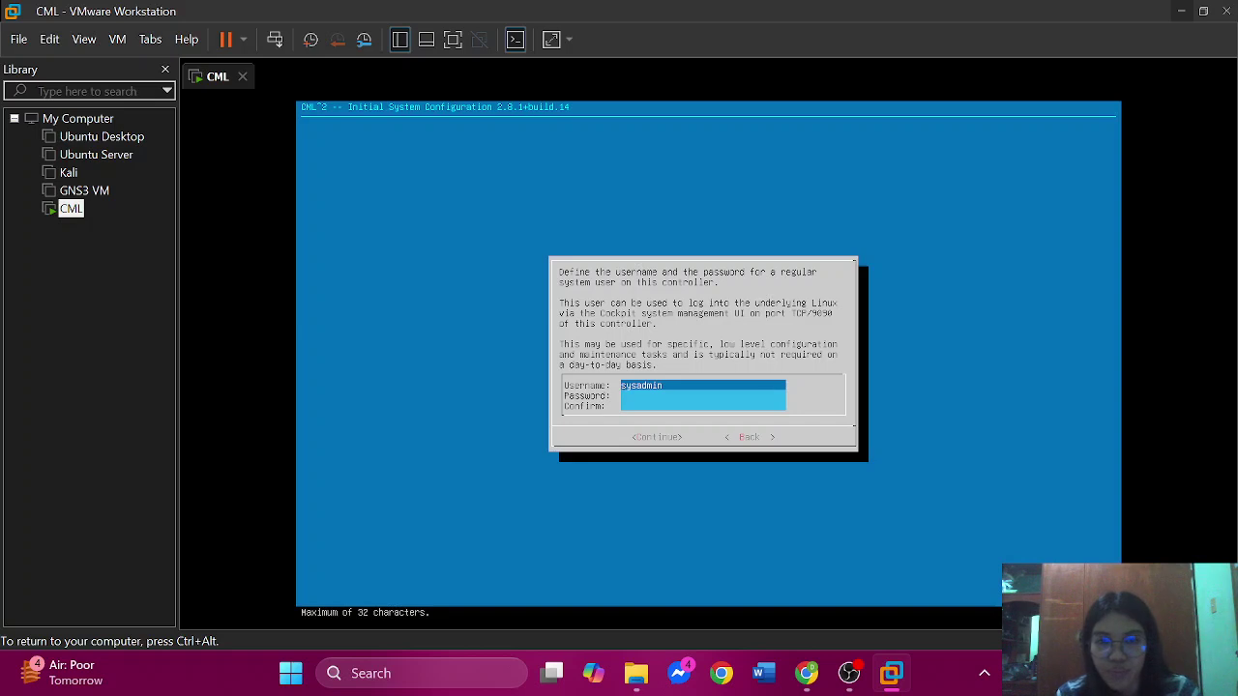
# - Enter and confirm the sysadmin password, then answer Yes to the weak-password warning
pyautogui.press('Tab')
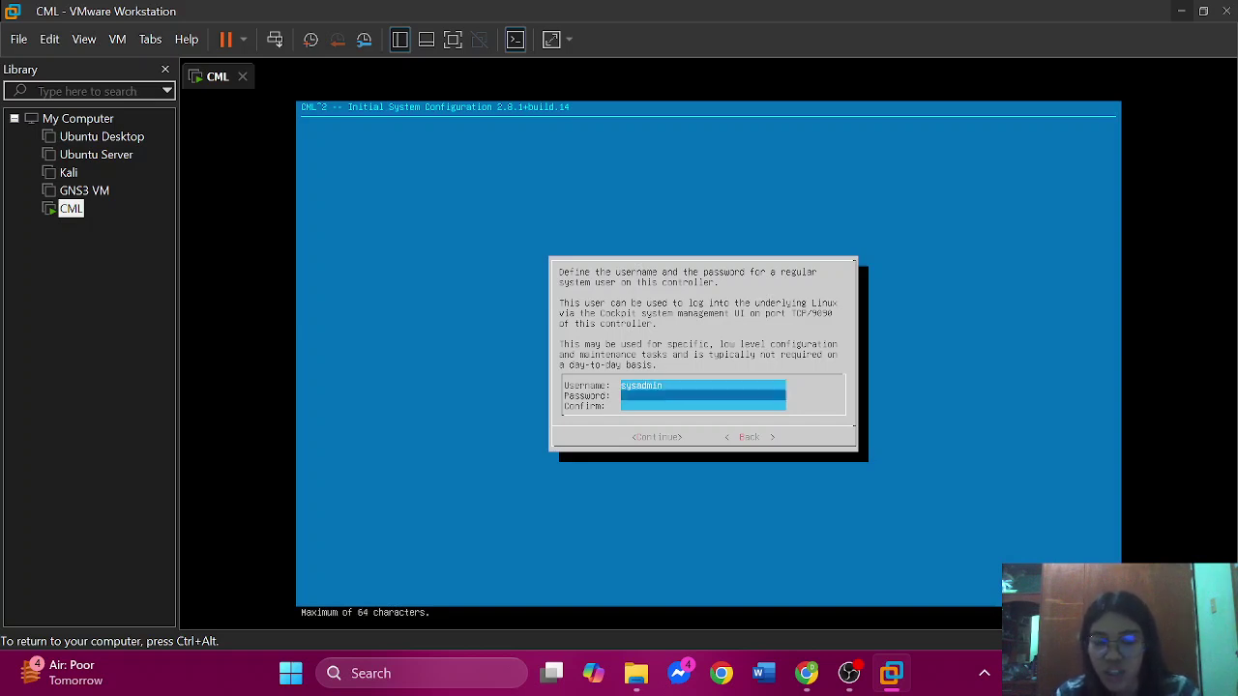
pyautogui.write('**********')
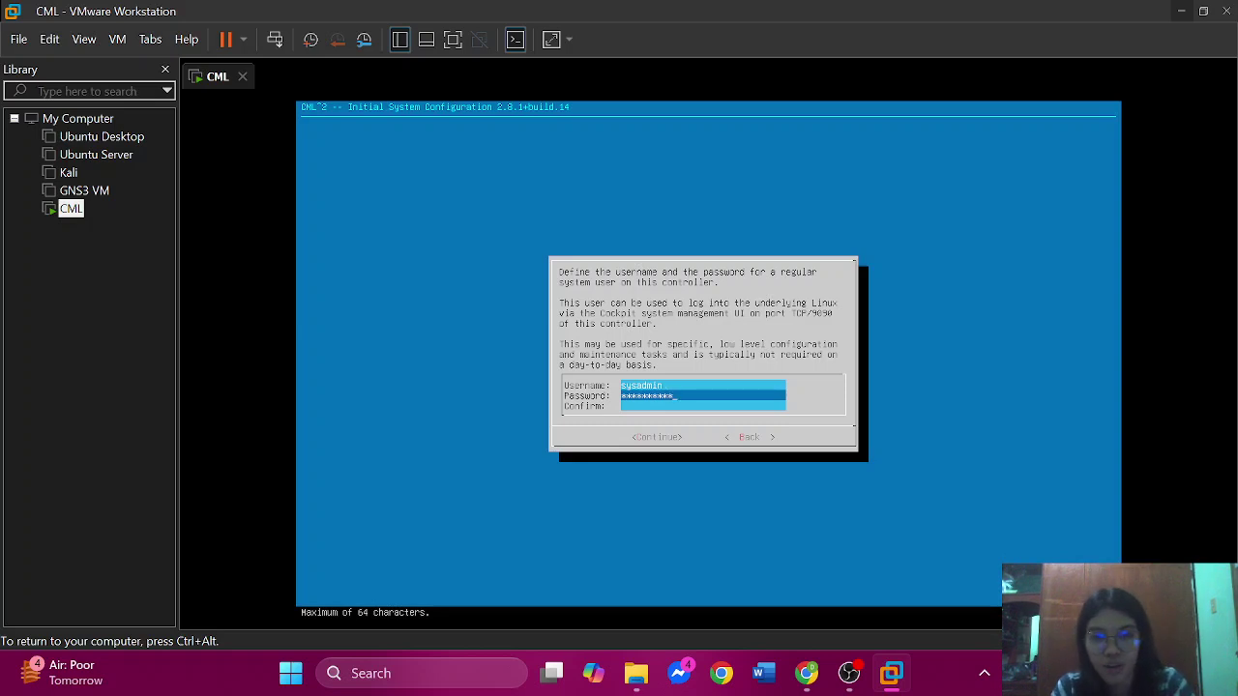
pyautogui.press('Tab')
pyautogui.write('********')
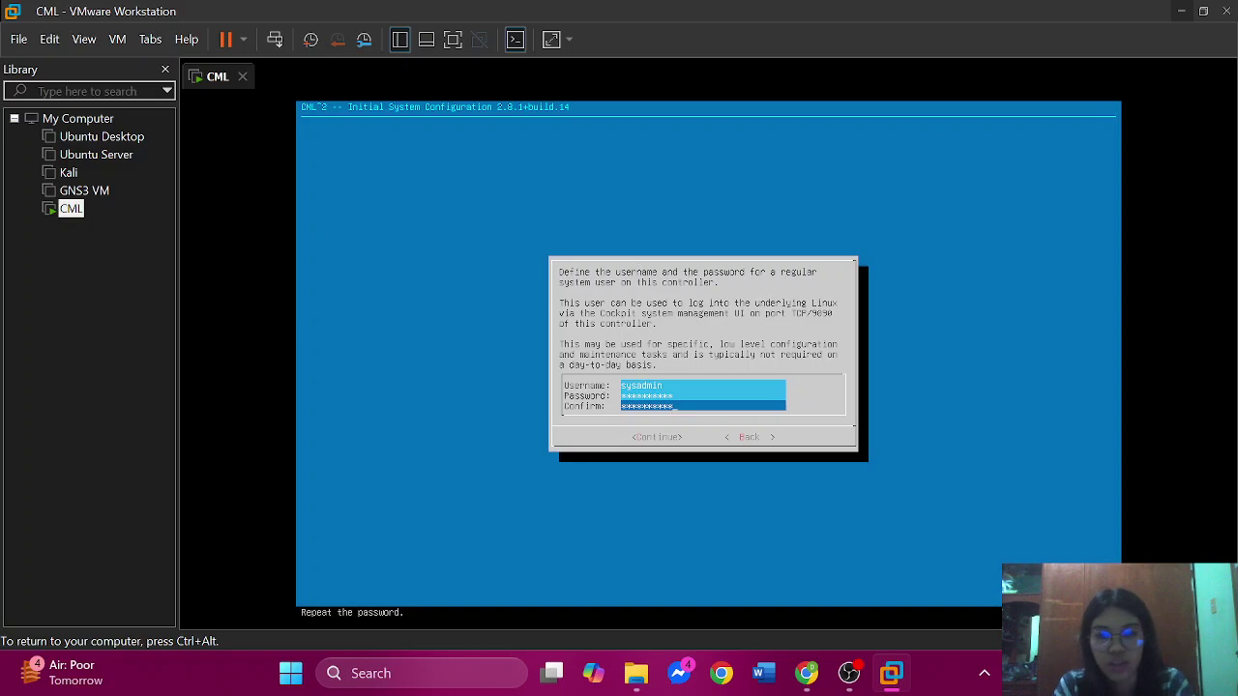
pyautogui.press('Tab')
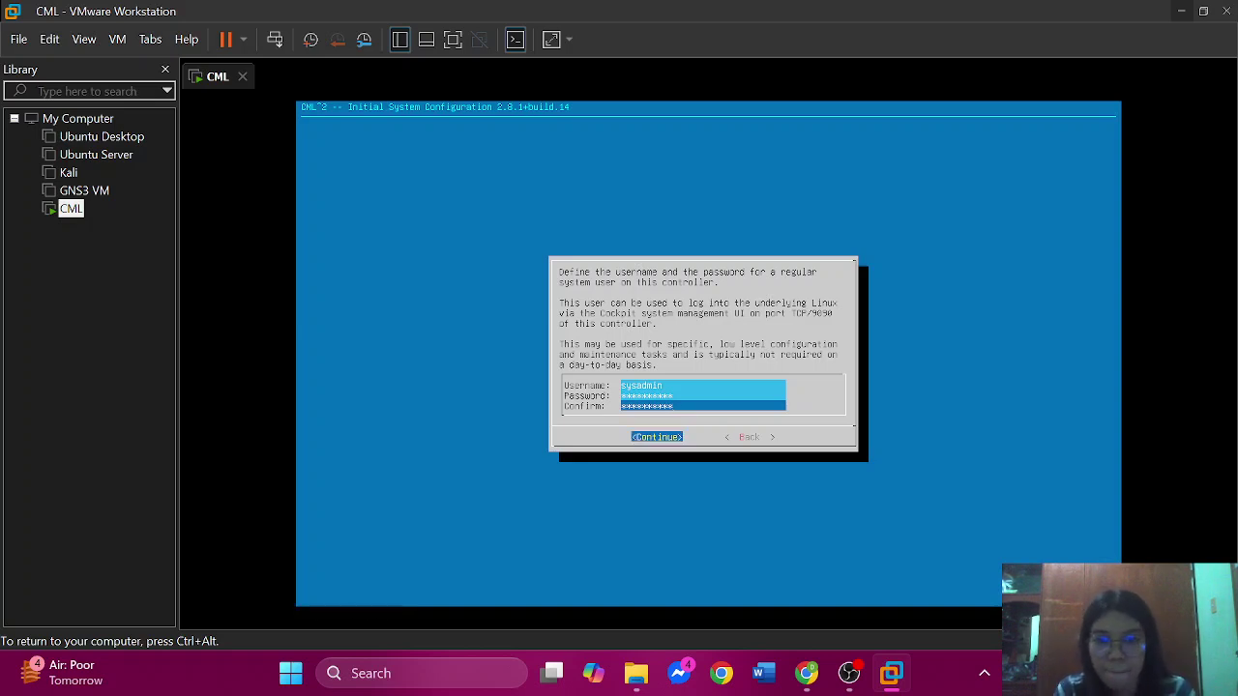
pyautogui.press('Return')
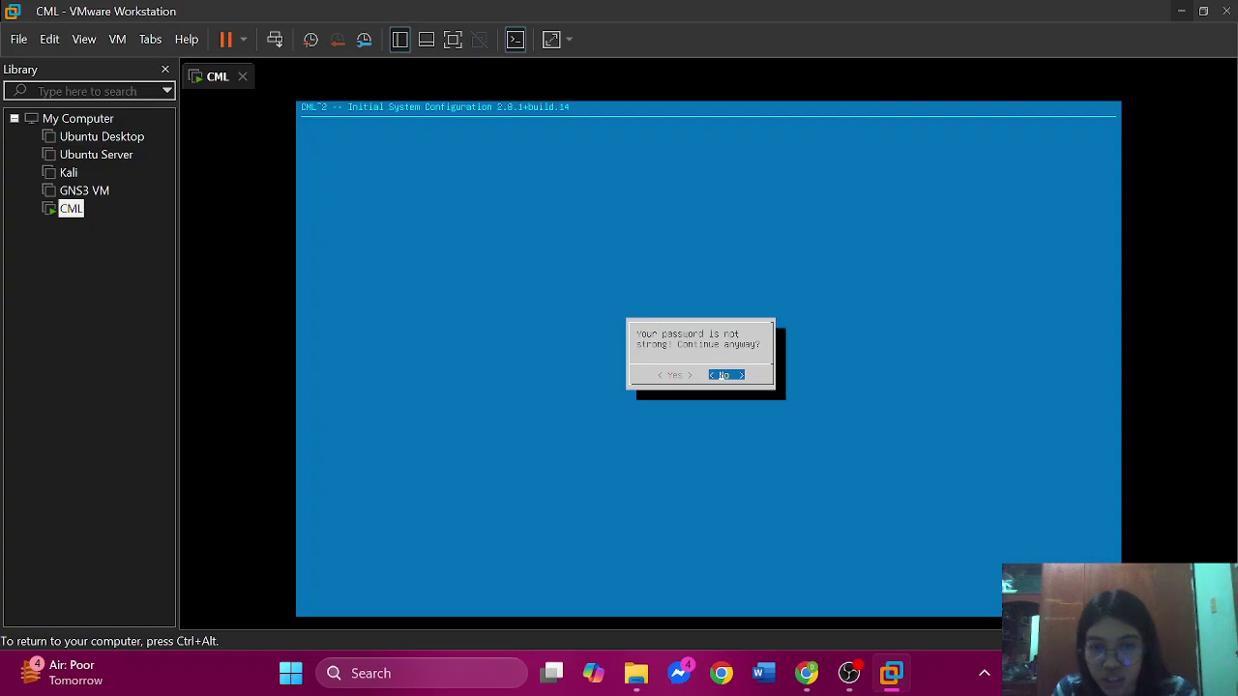
pyautogui.press('Left')
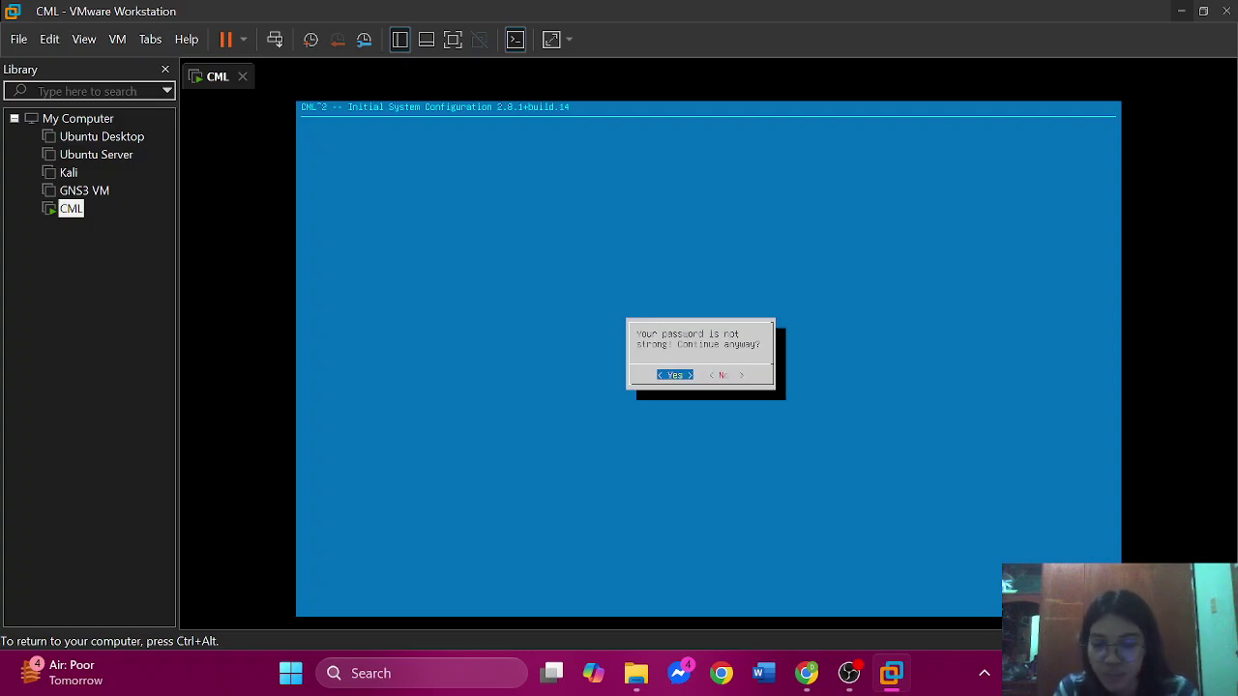
pyautogui.press('Return')
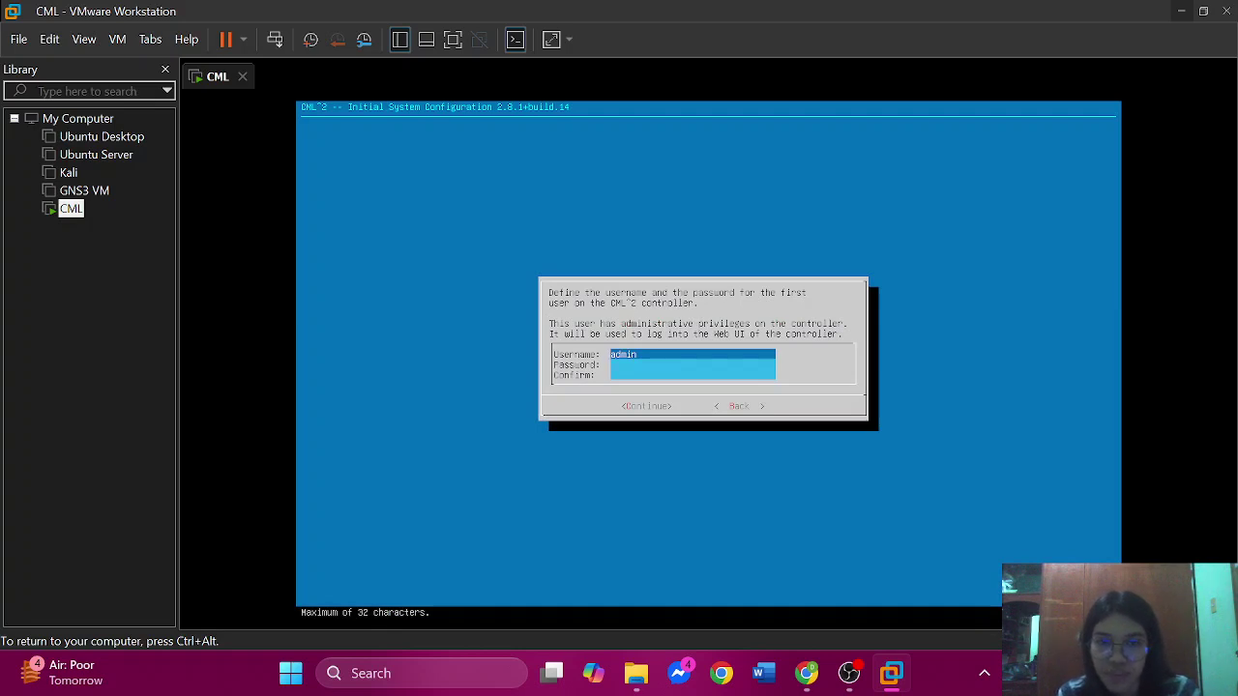
# - Enter and confirm the admin user's password, then answer Yes to the weak-password warning
pyautogui.press('Tab')
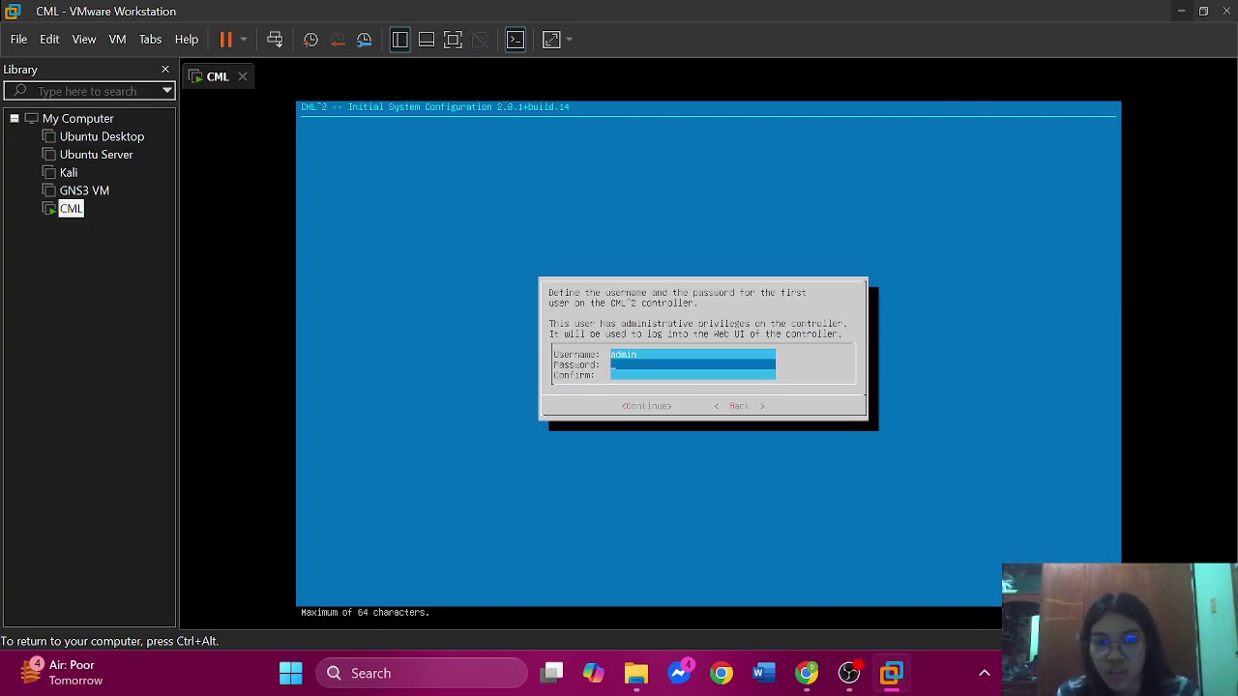
pyautogui.write('*********')
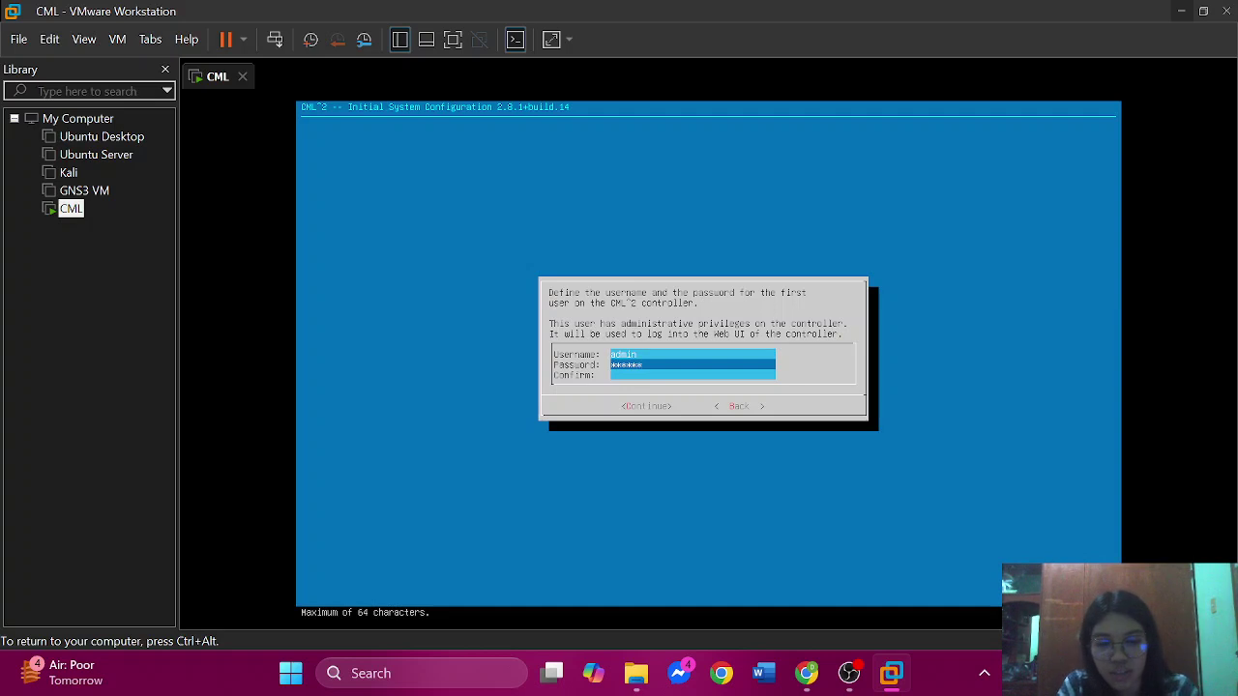
pyautogui.write('*')
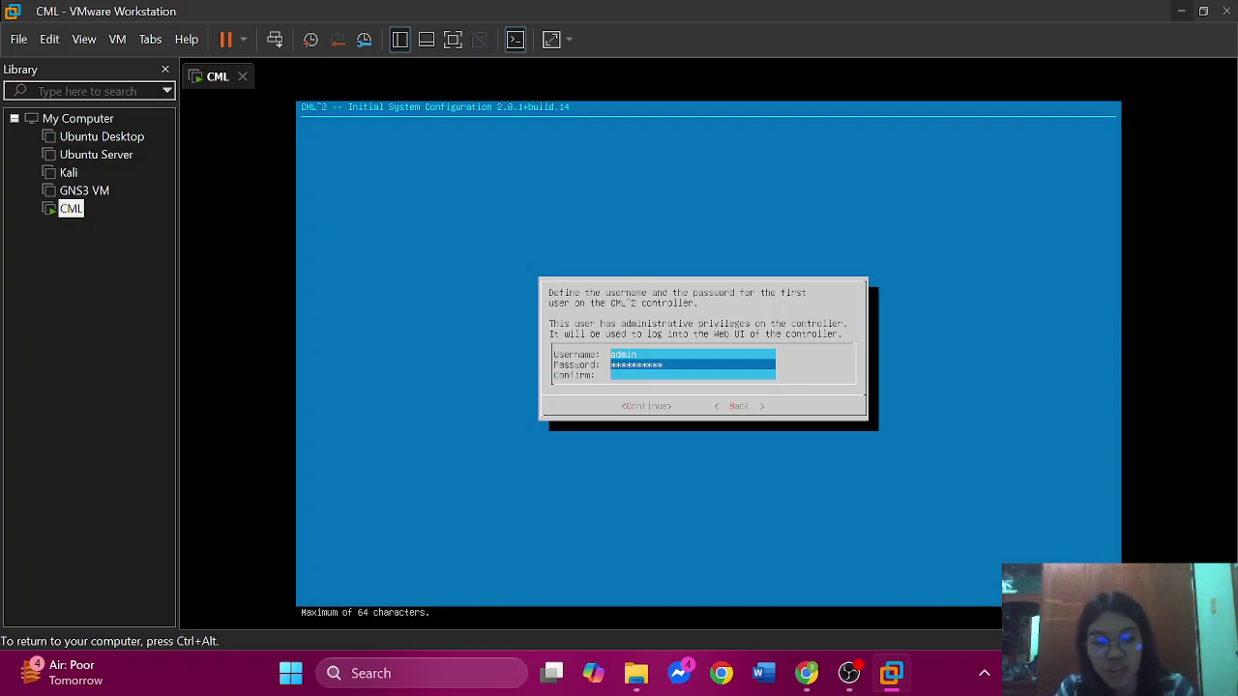
pyautogui.press('Tab')
pyautogui.write('**********')
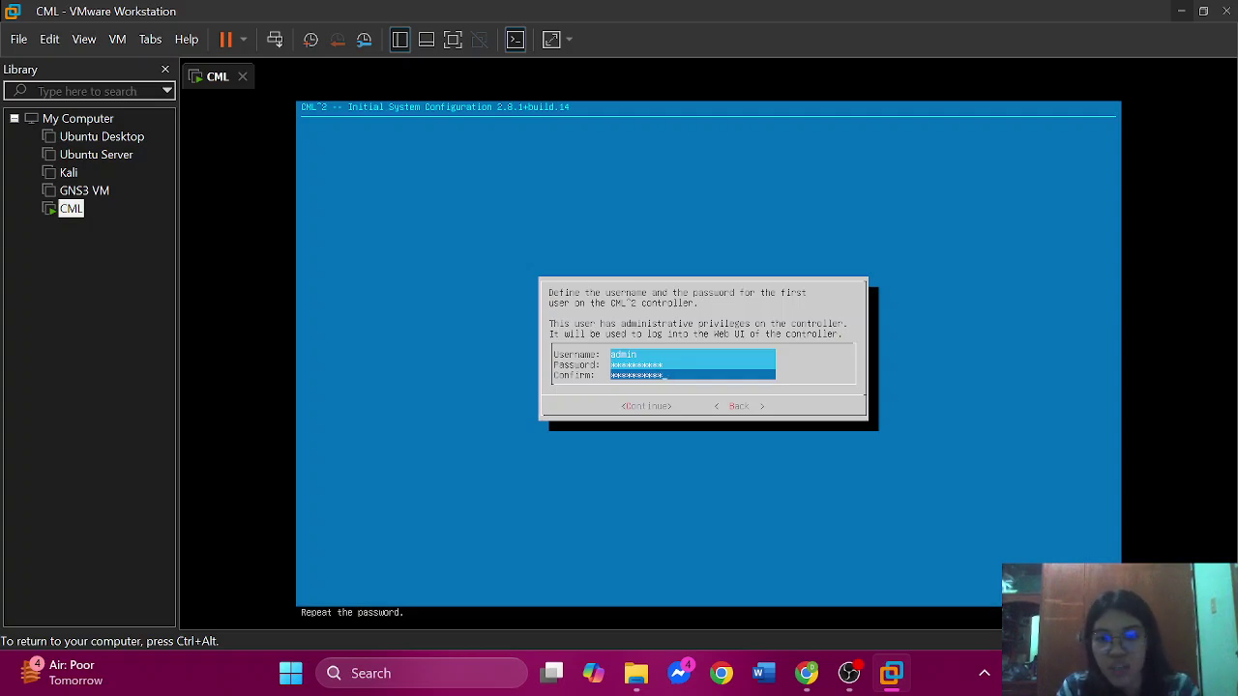
pyautogui.press('Tab')
pyautogui.press('Return')
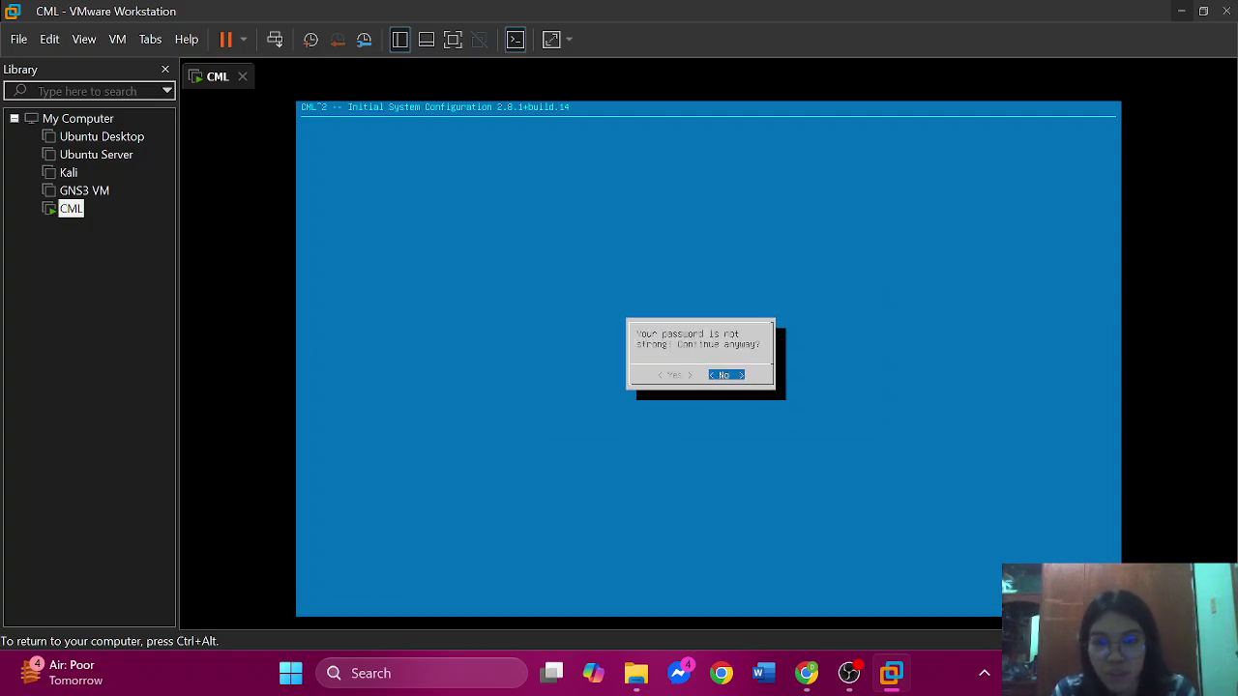
pyautogui.press('Left')
pyautogui.press('Right')
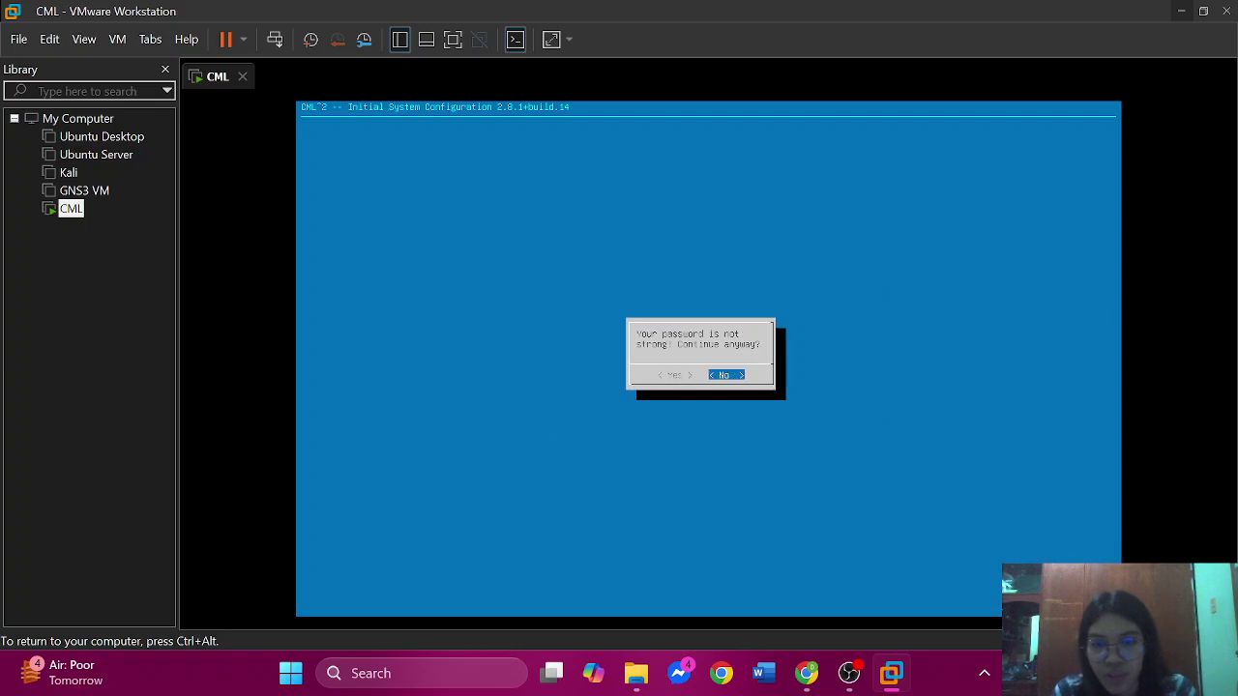
pyautogui.press('Left')
pyautogui.press('Return')
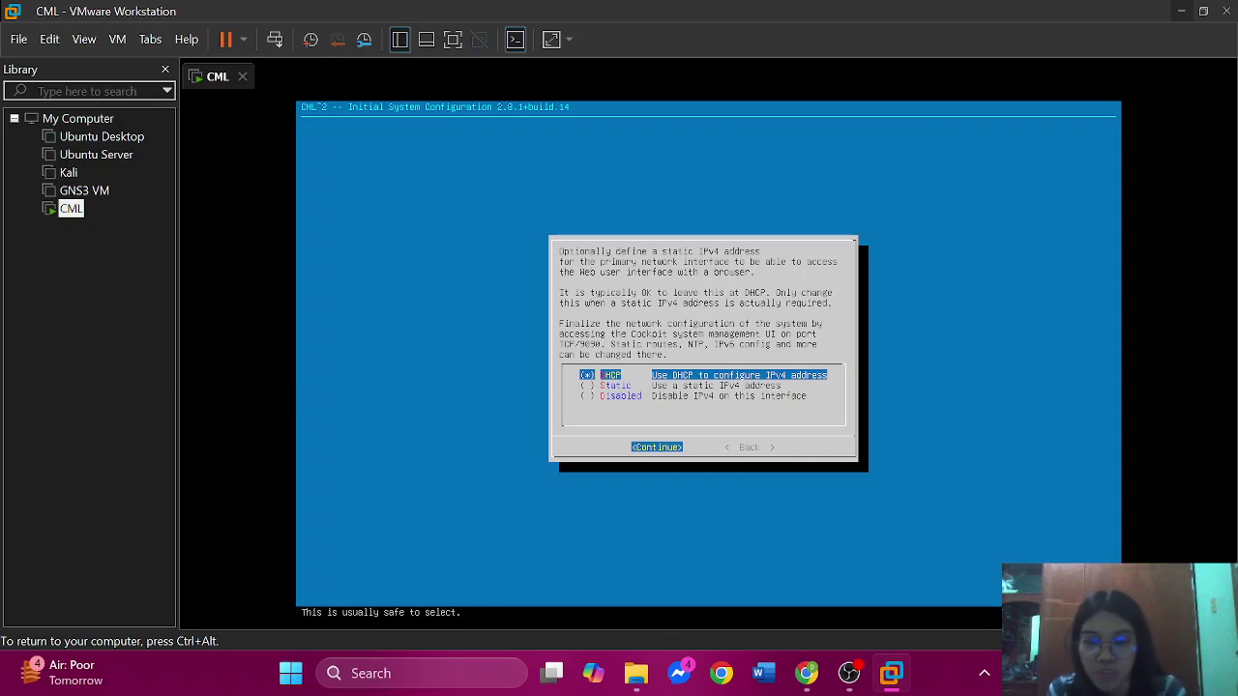
# - Keep DHCP for IPv4 and confirm the configuration summary
pyautogui.press('Return')
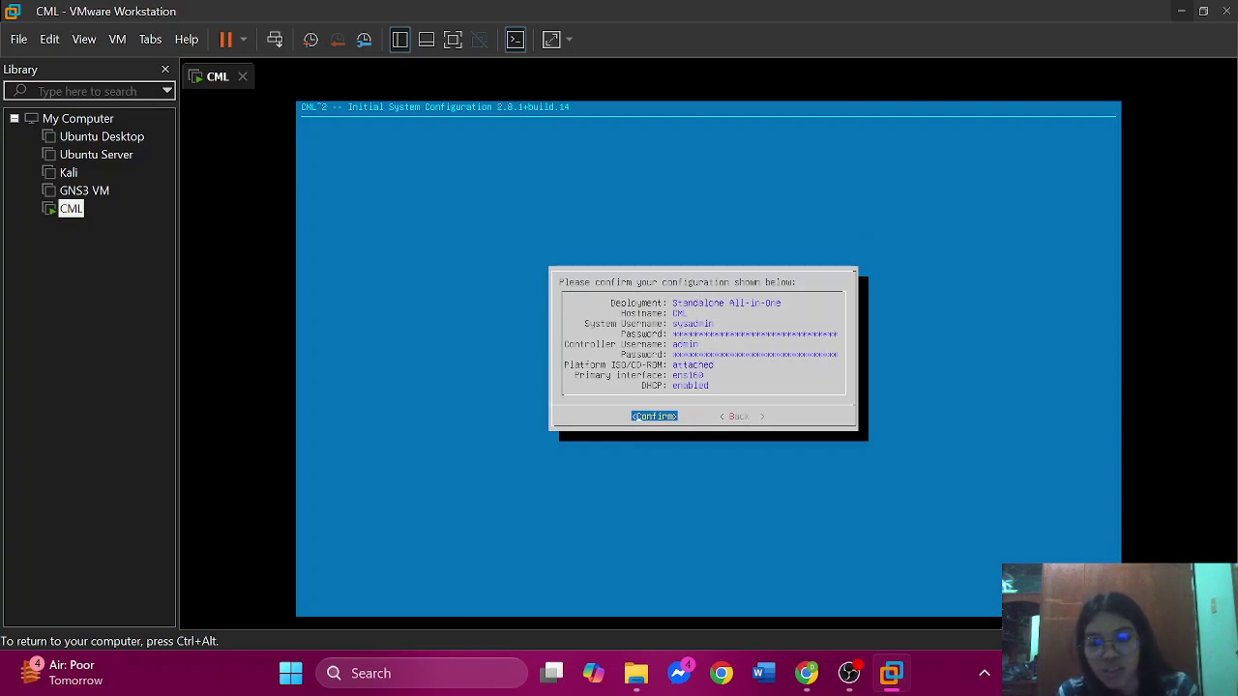
pyautogui.press('Return')
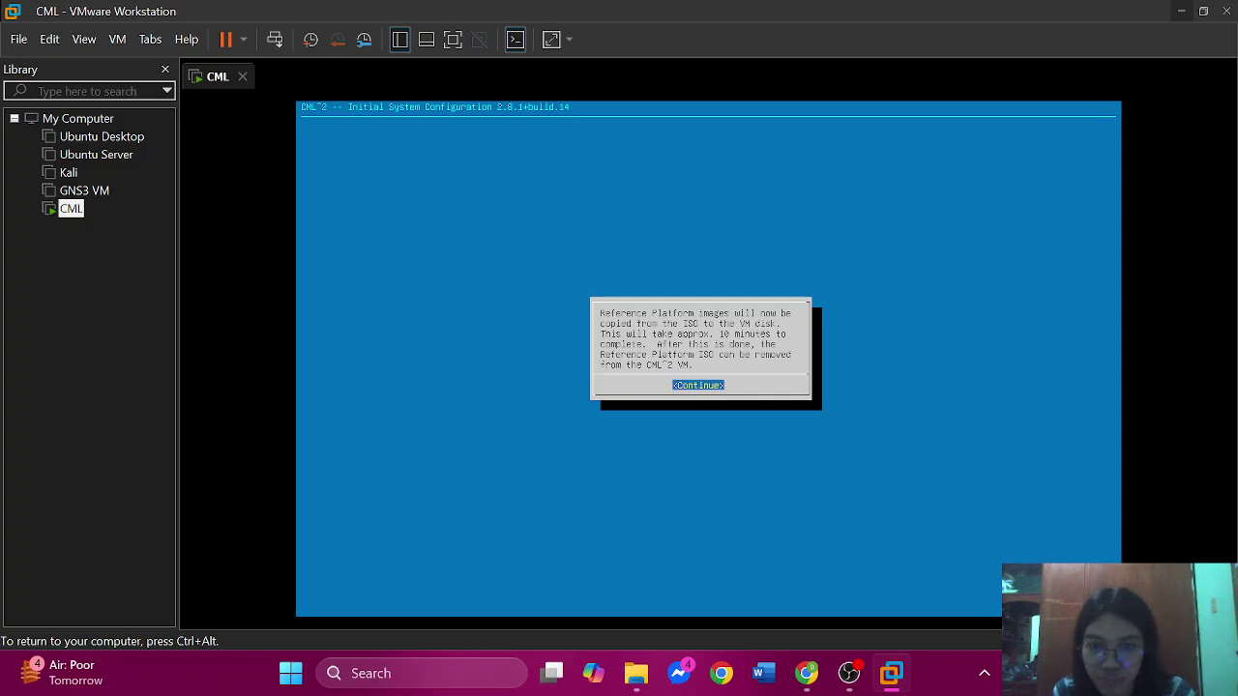
# - Continue past the Reference Platform notice and let CML copy the images to finish setup
pyautogui.press('Return')
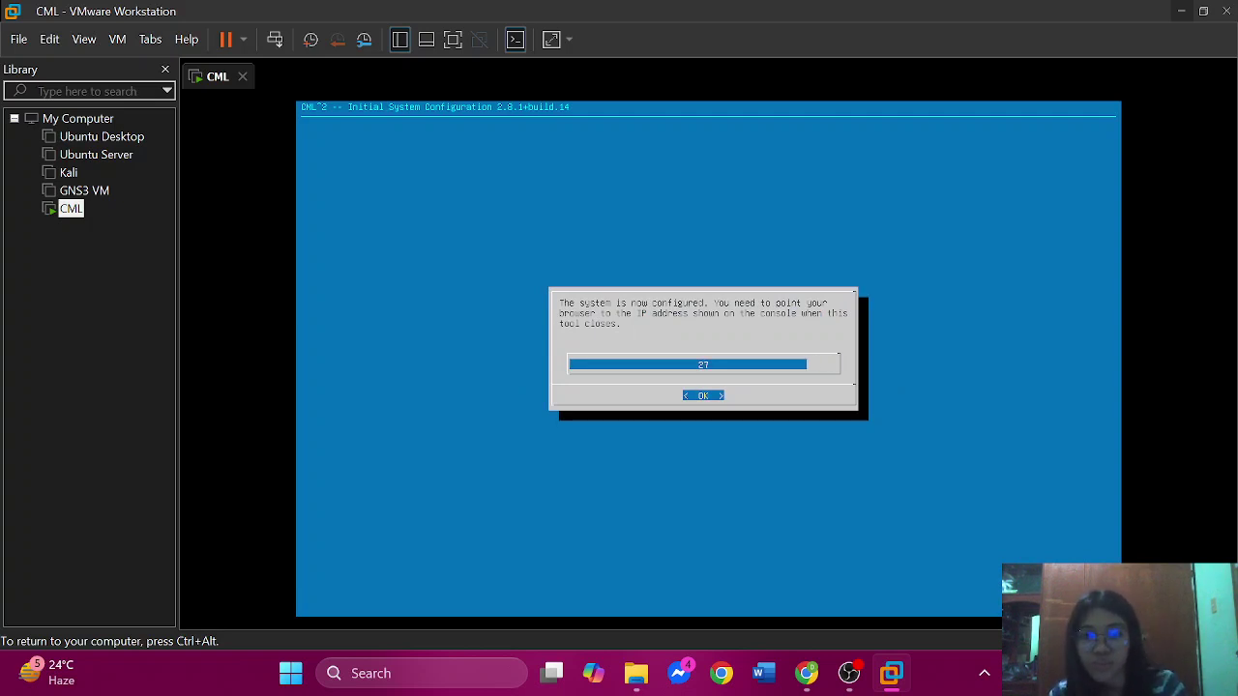
# - Close the configuration-complete notice, release input from the VM, and bring up Chrome's Cisco download page
pyautogui.press('Return')
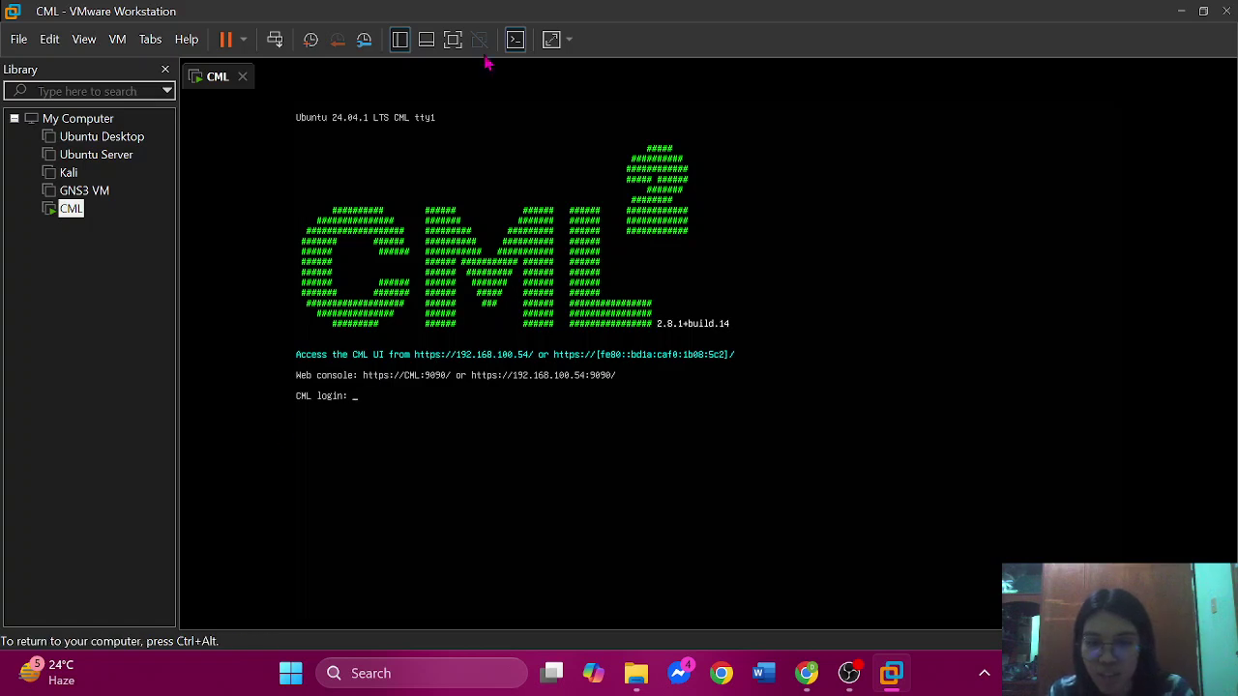
pyautogui.hotkey('ctrl', 'alt')
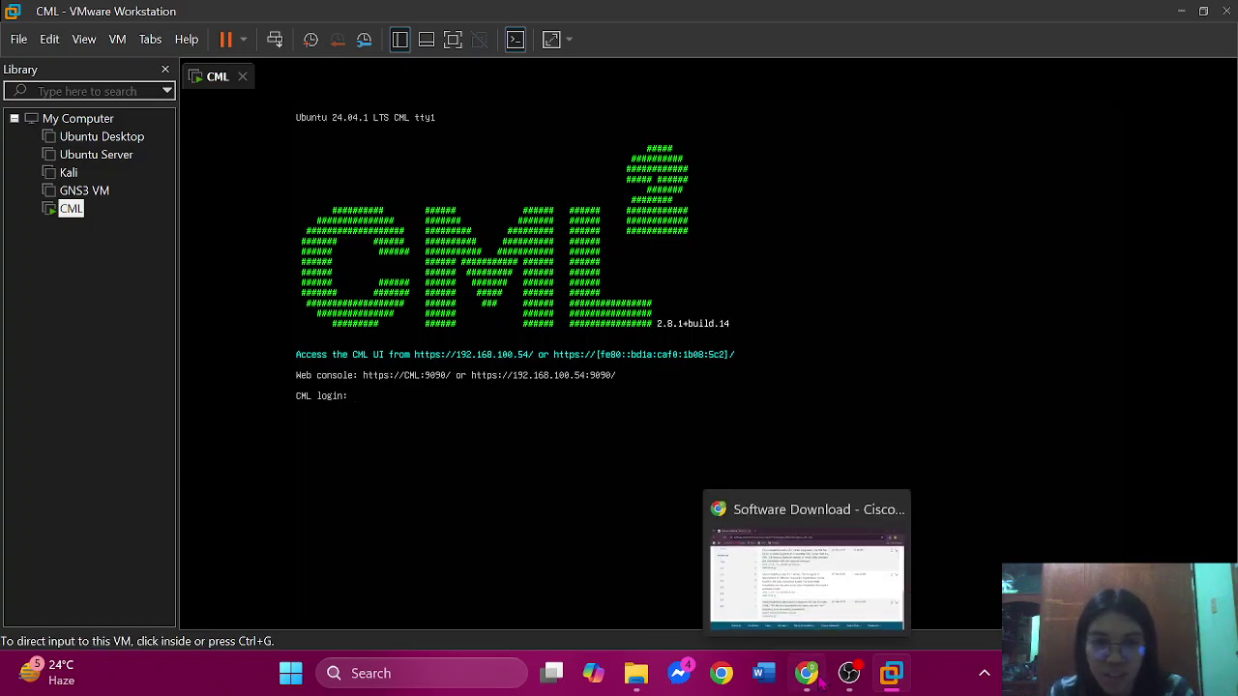
pyautogui.click(818, 682)
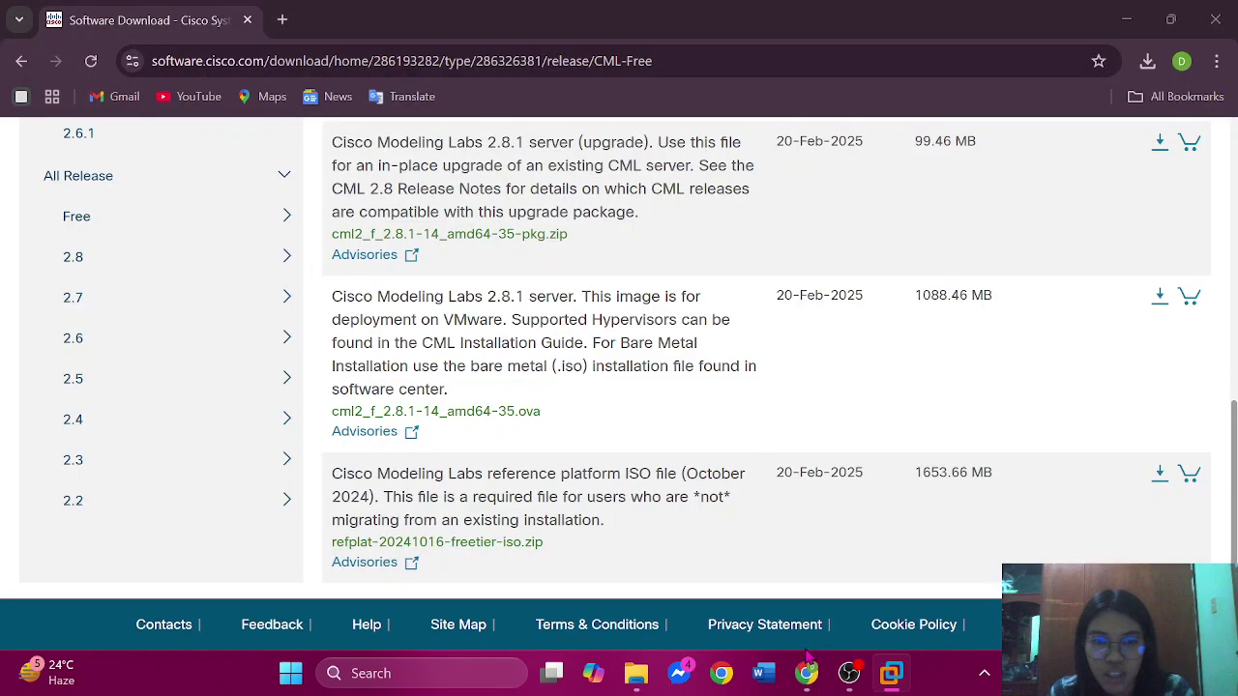
pyautogui.click(282, 26)
pyautogui.click(281, 26)
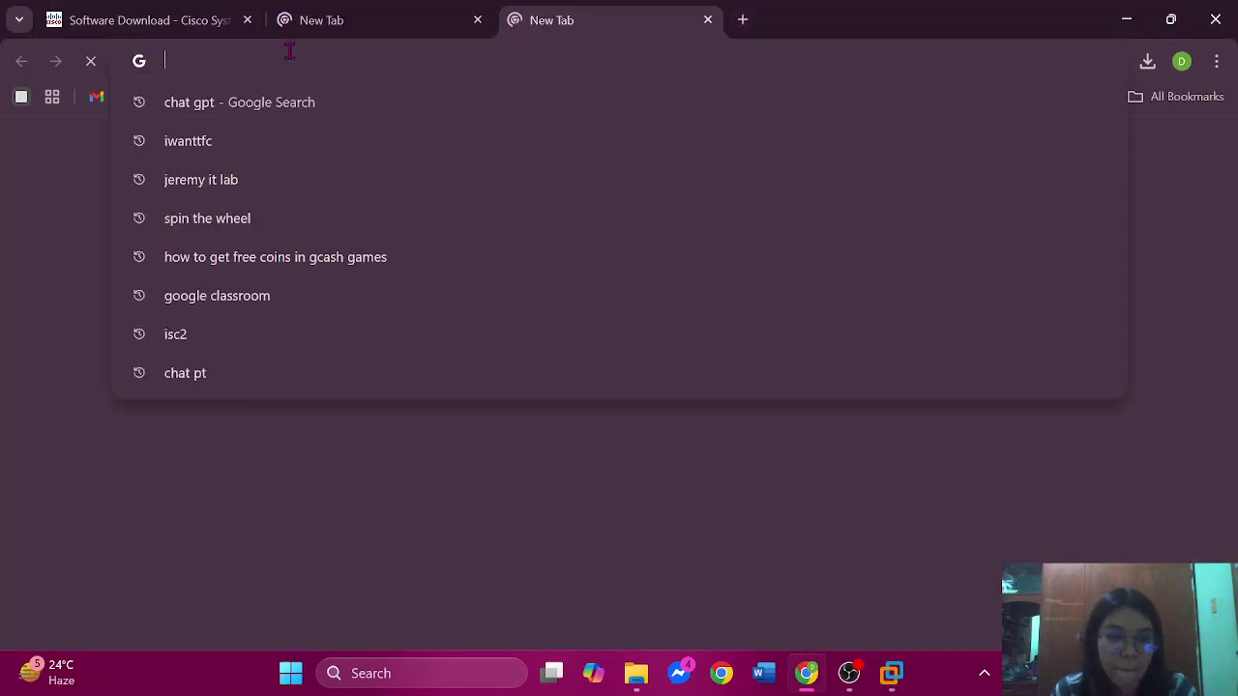
pyautogui.write('192')
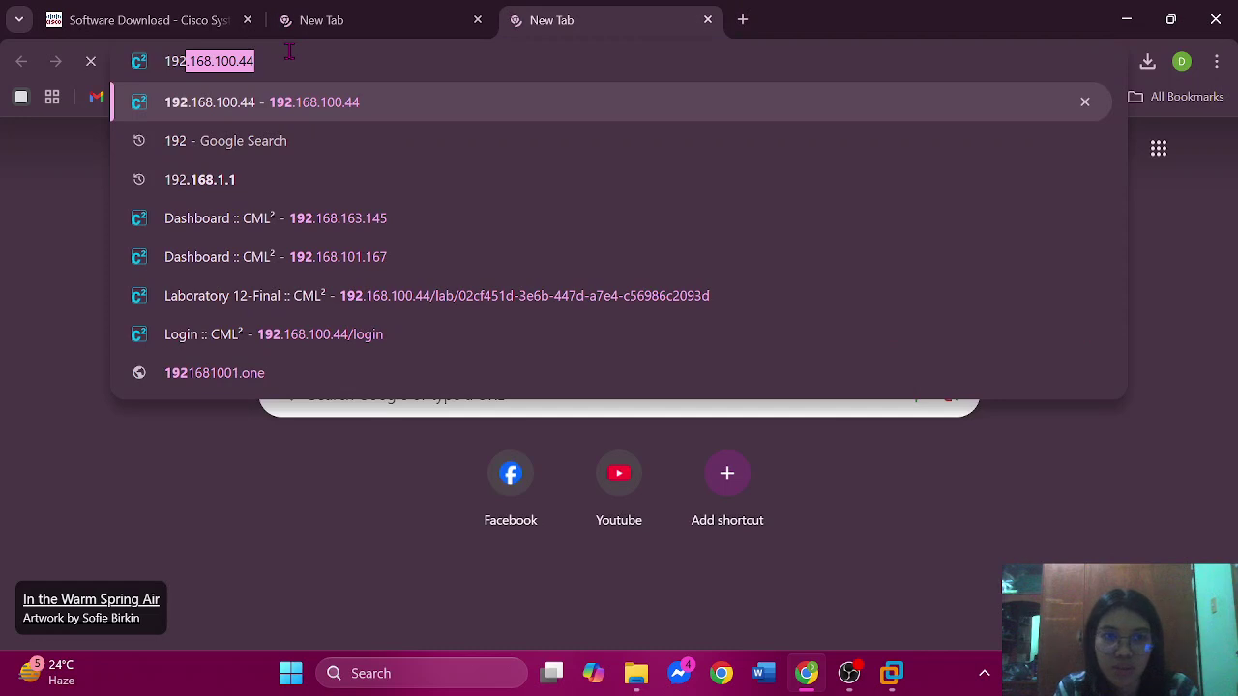
pyautogui.write('.168.100.')
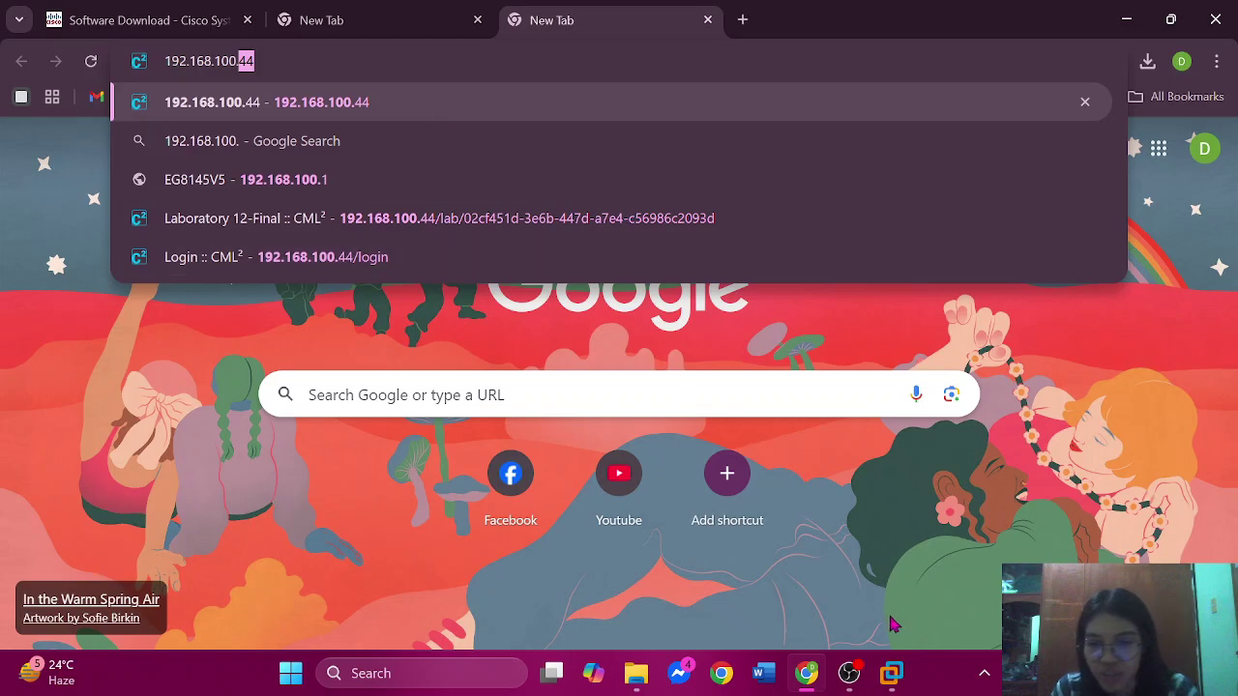
pyautogui.click(891, 675)
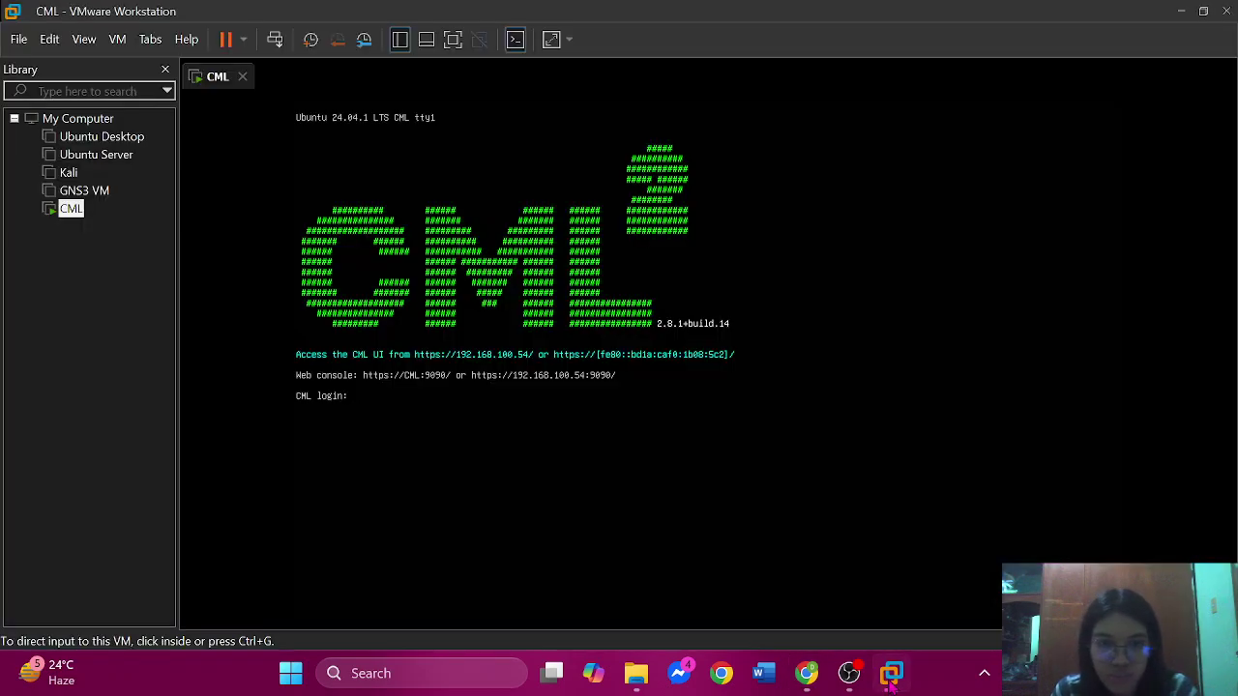
pyautogui.click(891, 675)
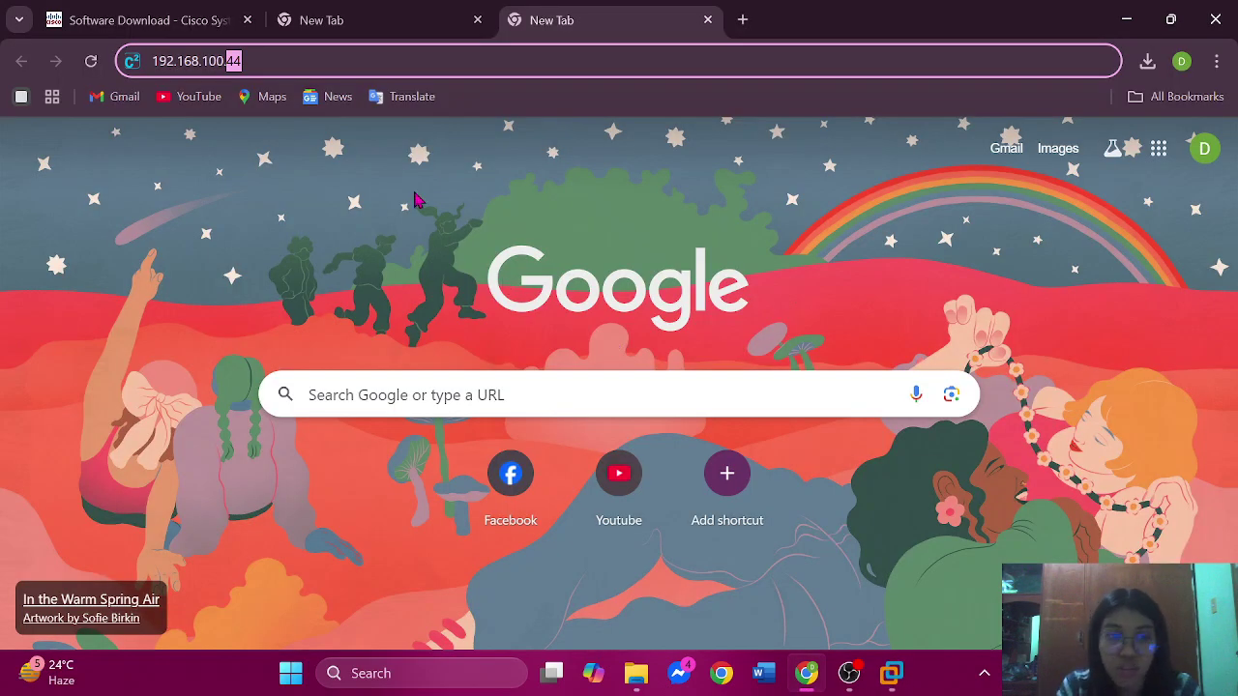
pyautogui.press('BackSpace')
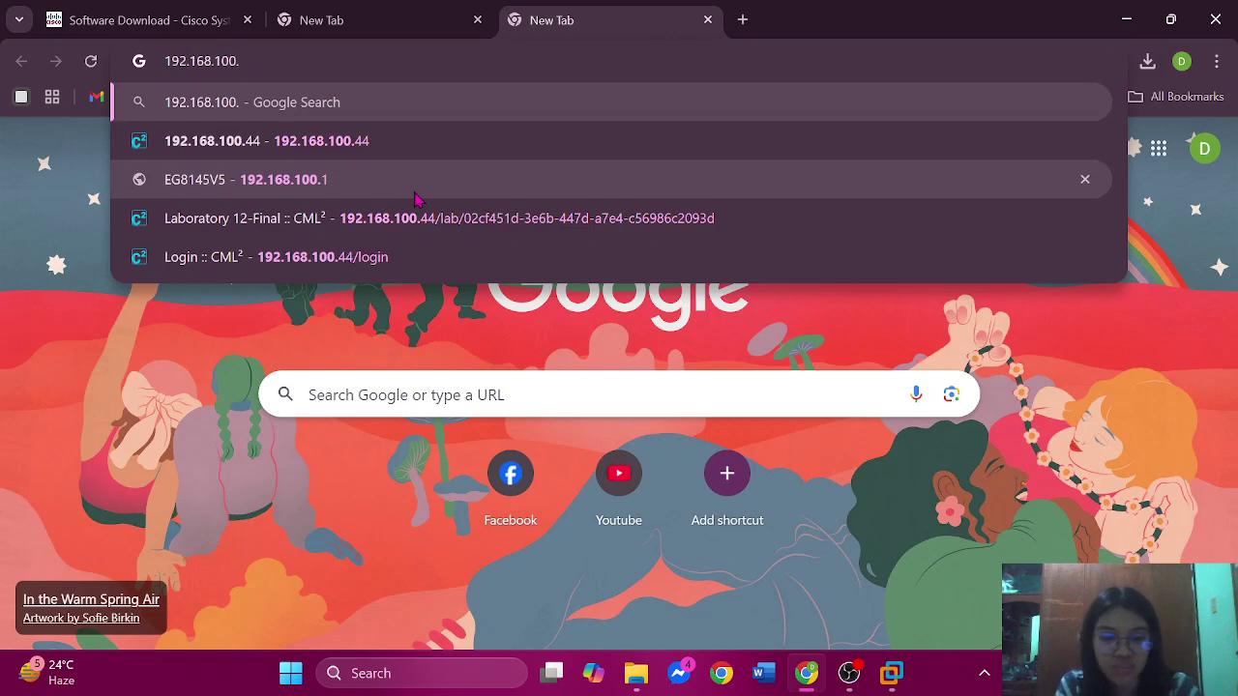
pyautogui.write('54')
pyautogui.press('Return')
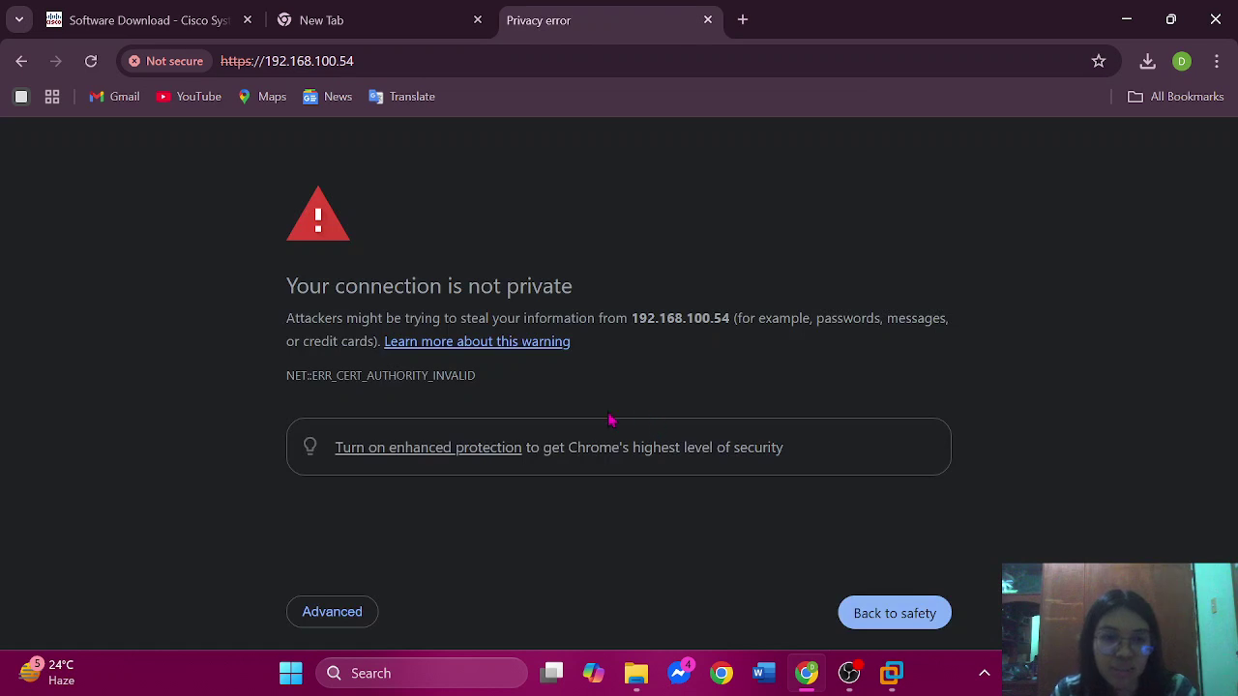
# - Bypass the certificate warning and log in to CML with the admin username and its password
pyautogui.click(348, 619)
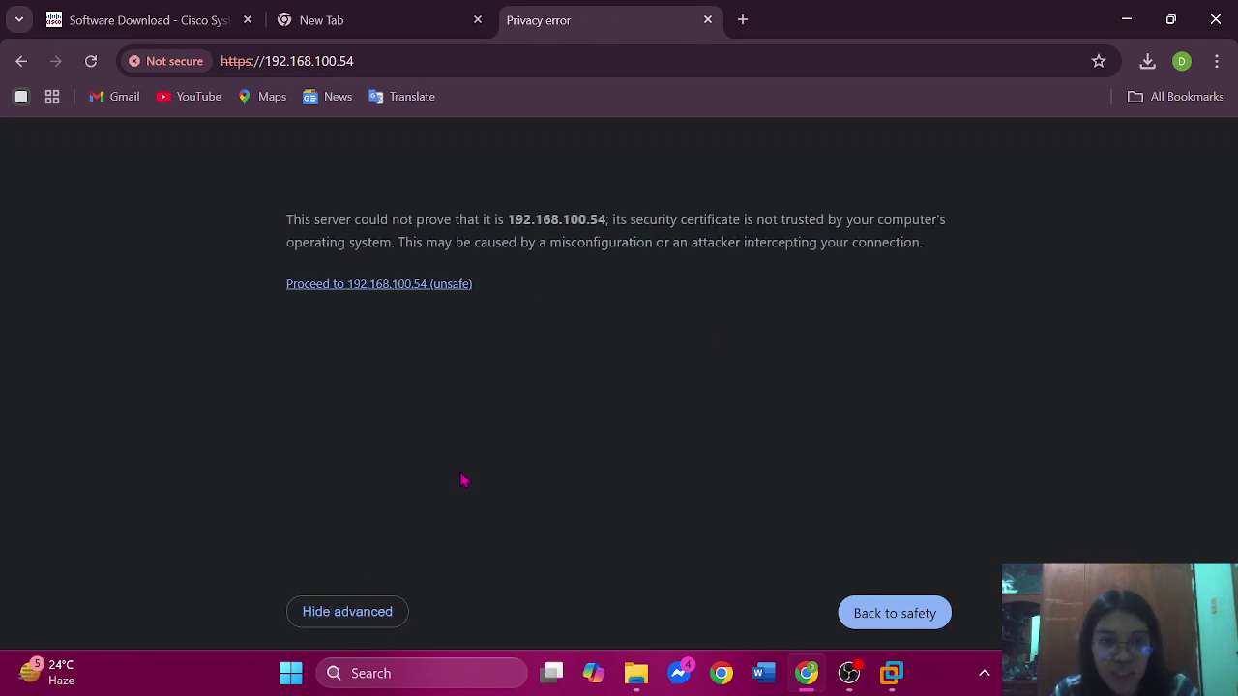
pyautogui.click(378, 285)
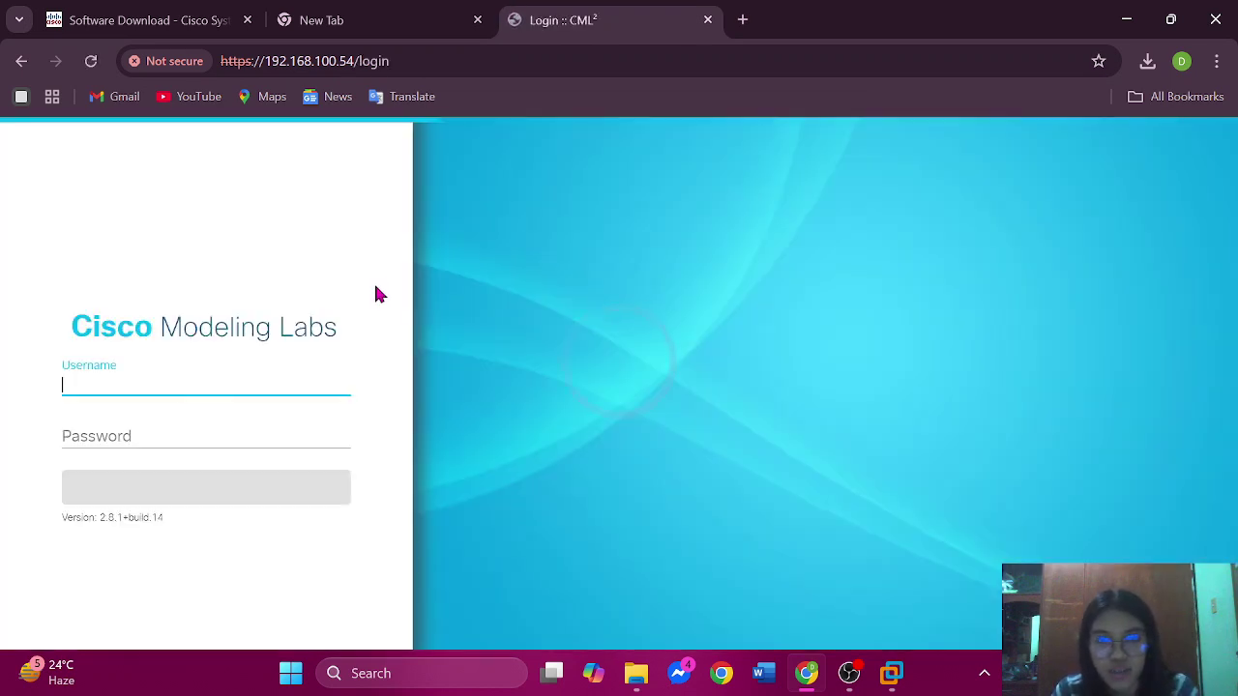
pyautogui.click(221, 385)
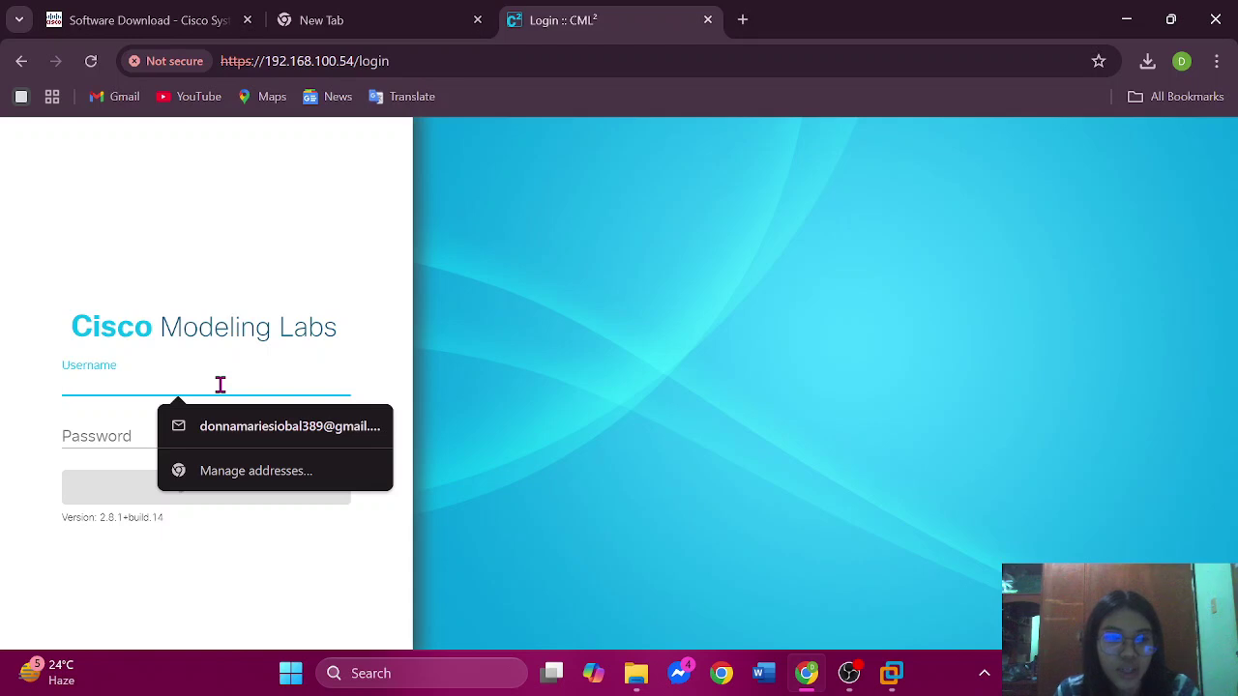
pyautogui.write('admin')
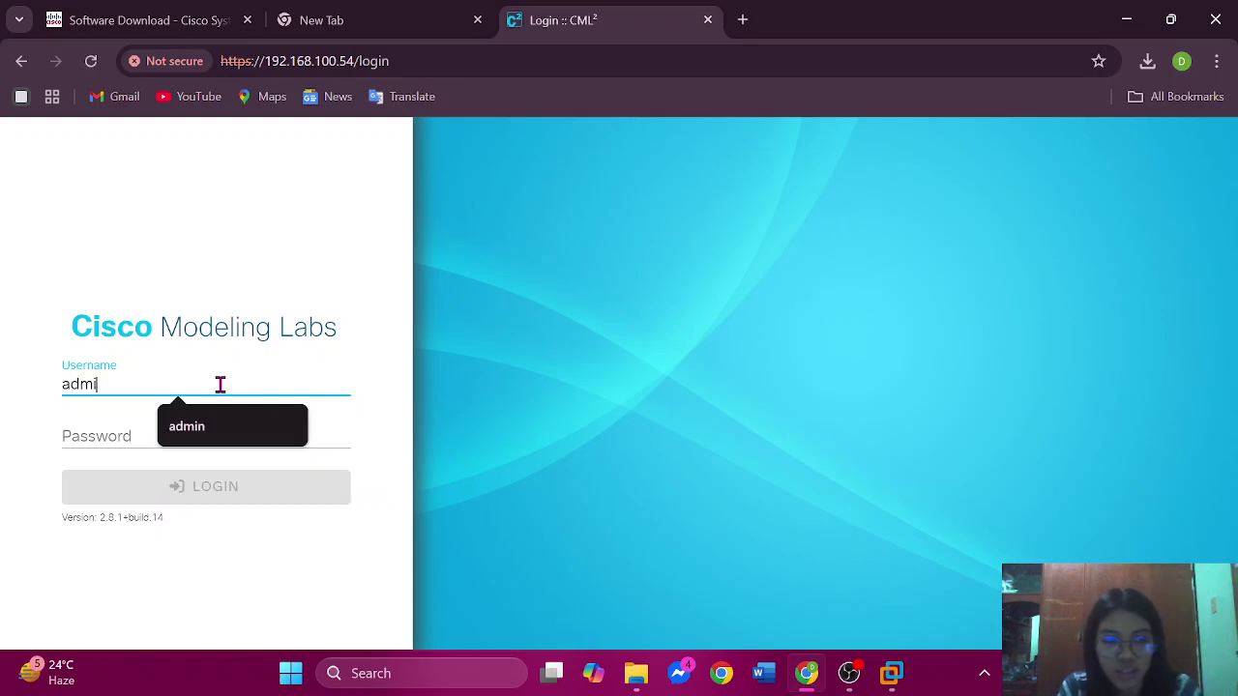
pyautogui.click(134, 441)
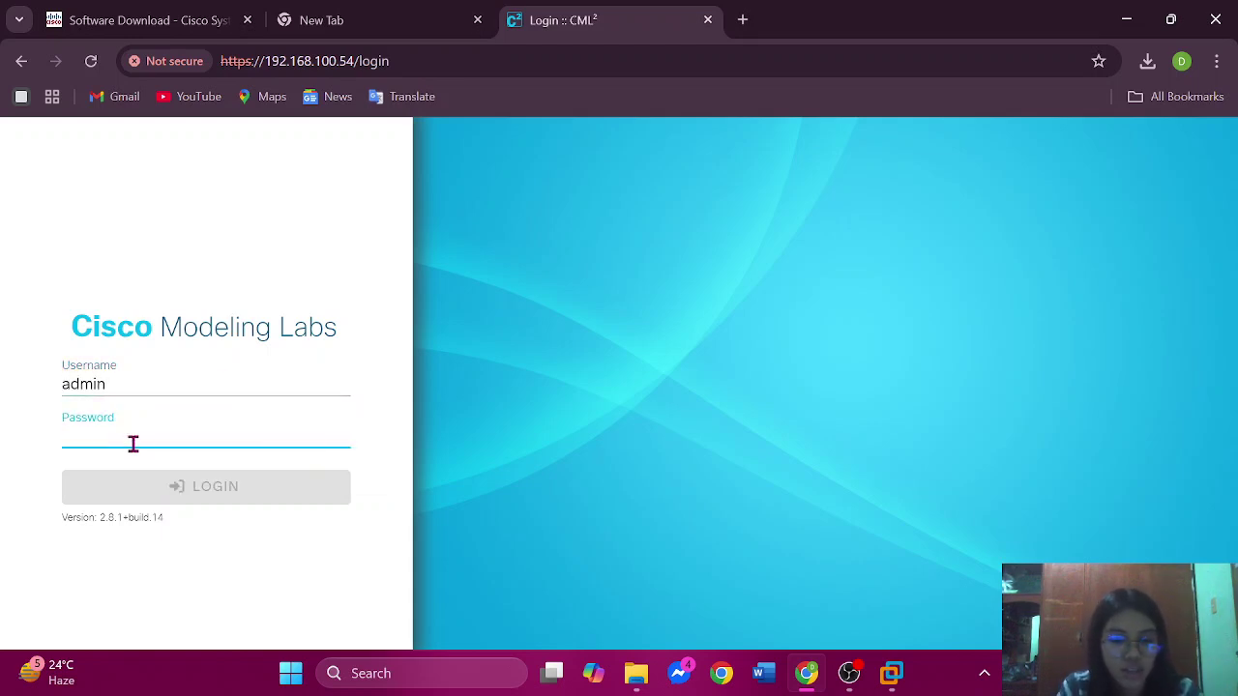
pyautogui.write('admin1234')
pyautogui.press('Return')
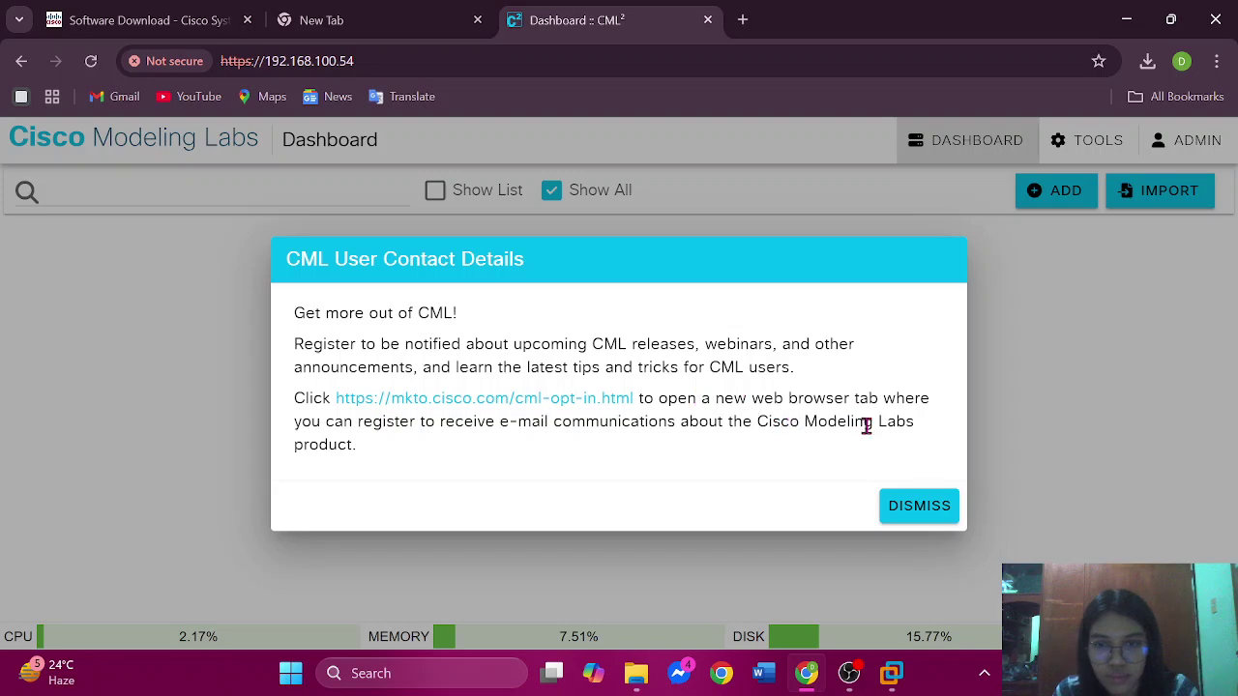
# - Dismiss the contact details prompt, add a new lab, and exit the Welcome to CML tour
pyautogui.click(891, 512)
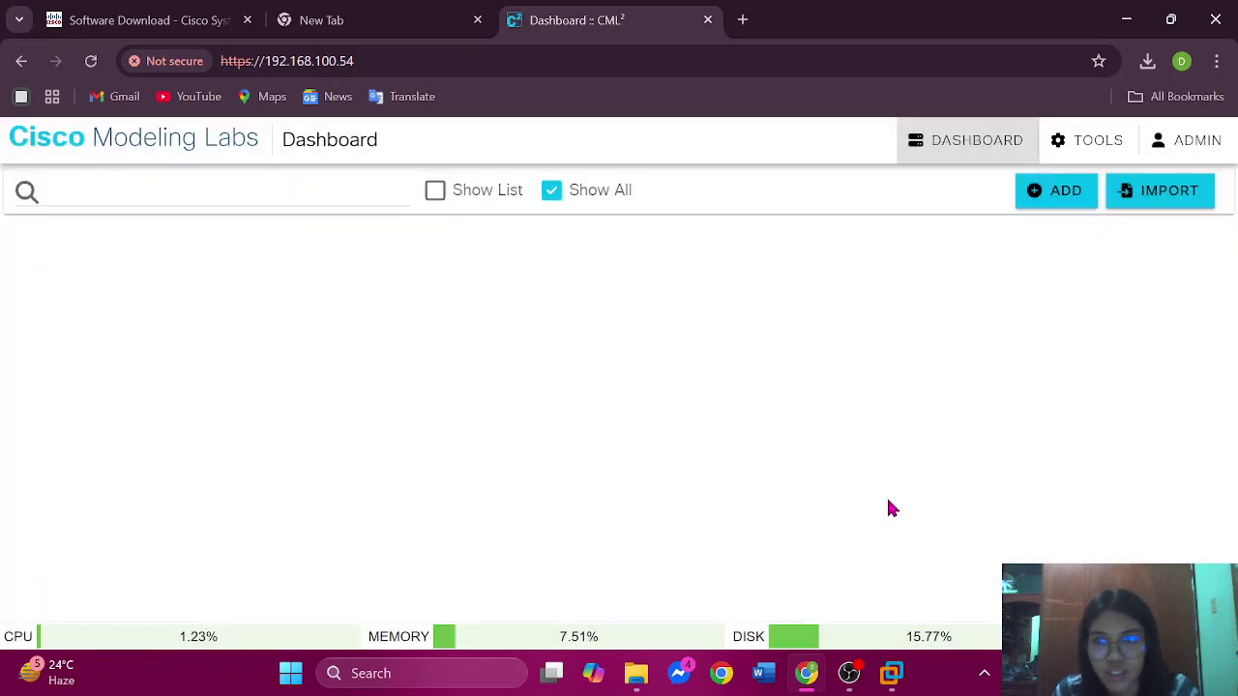
pyautogui.click(1047, 190)
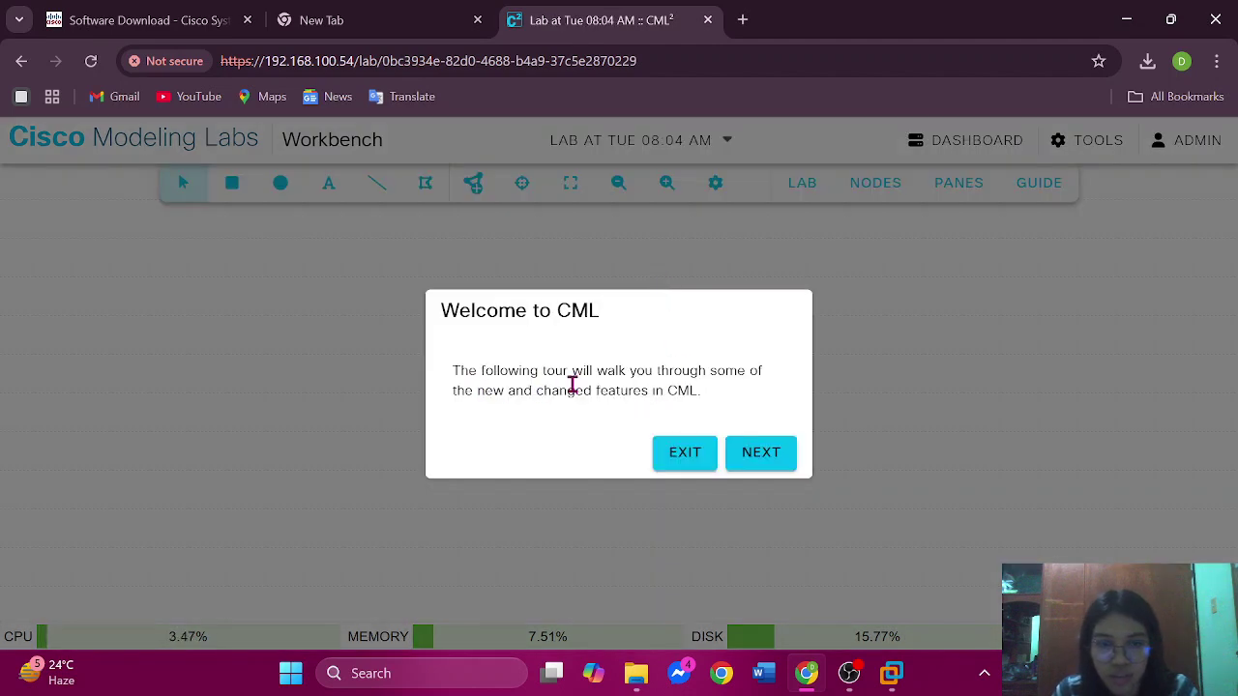
pyautogui.click(688, 455)
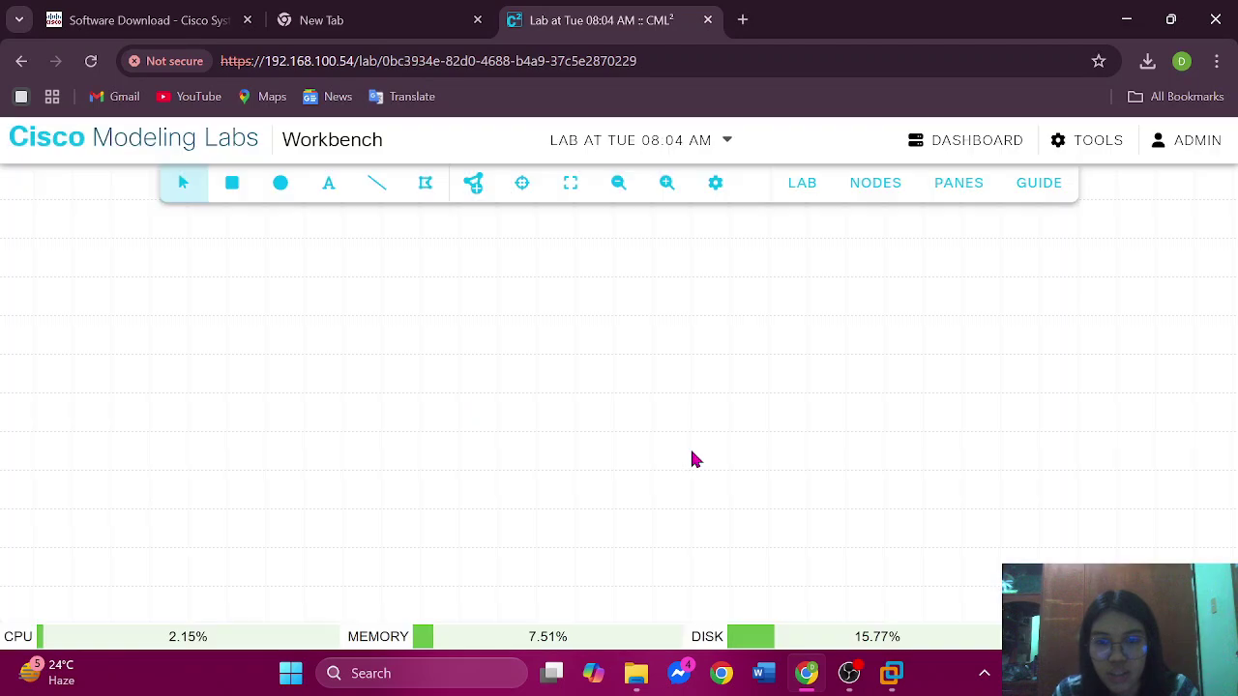
# - Drag two IOL routers from the Add Nodes list onto the canvas, iol-0 left and iol-1 right
pyautogui.click(474, 191)
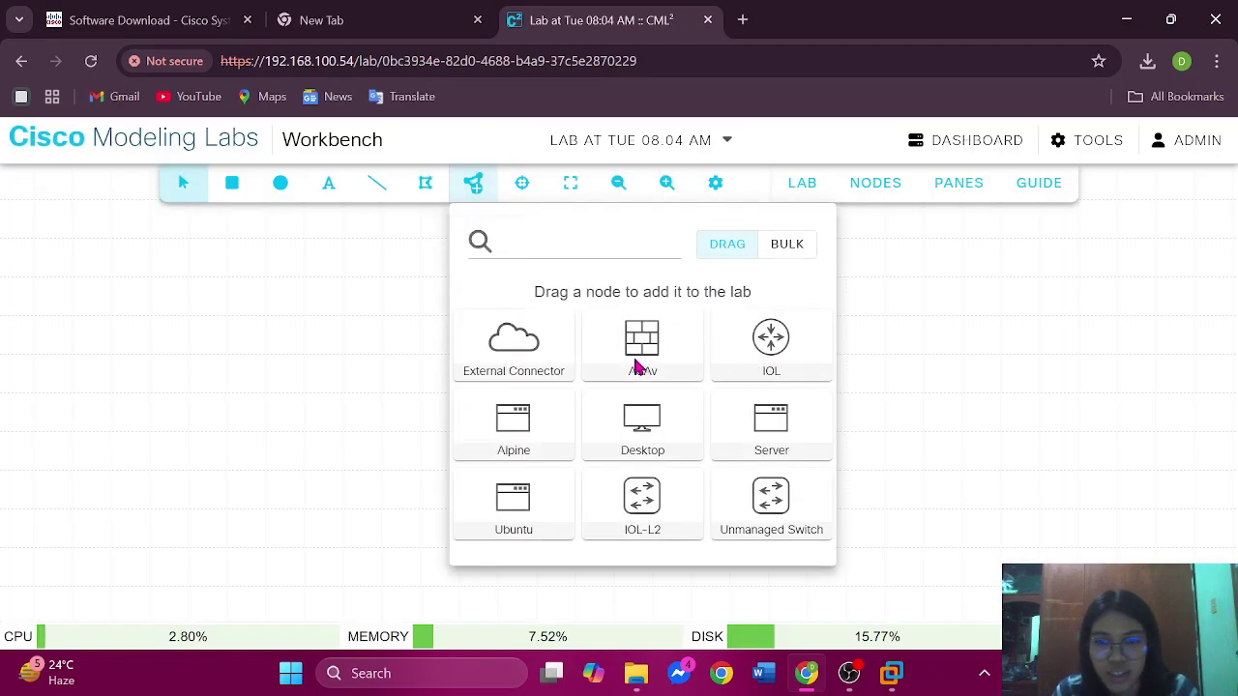
pyautogui.moveTo(706, 358); pyautogui.dragTo(397, 403)
pyautogui.moveTo(520, 374); pyautogui.dragTo(409, 420)
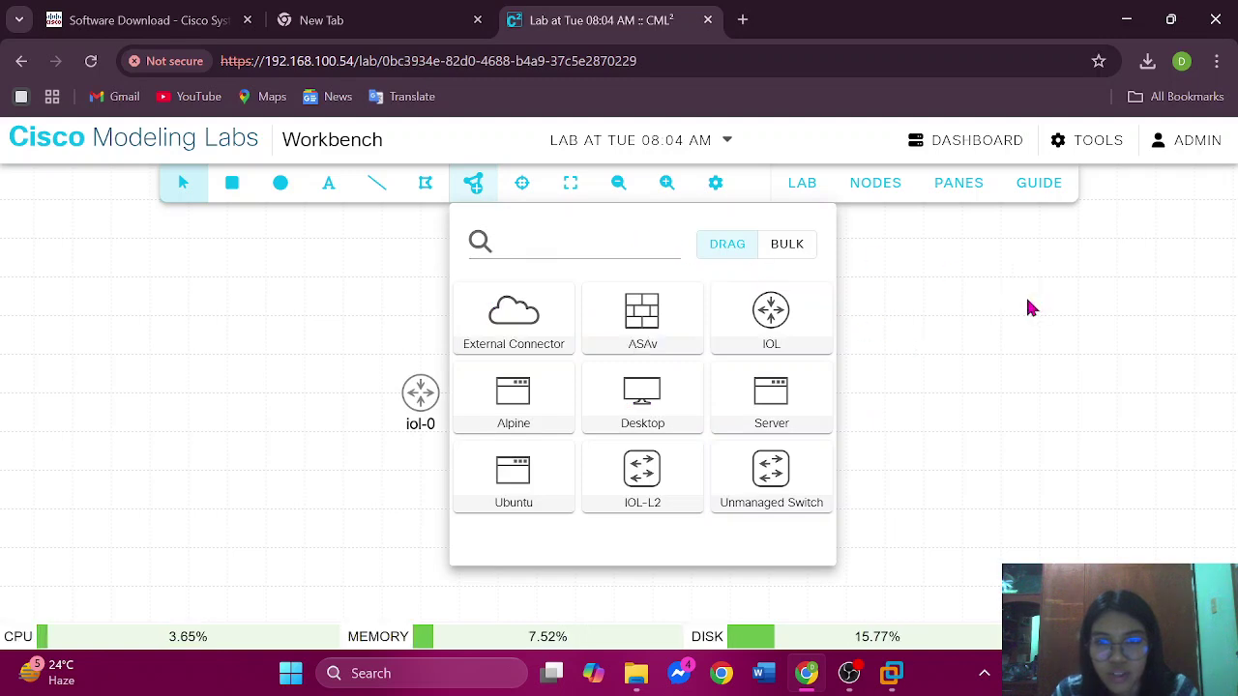
pyautogui.moveTo(771, 311); pyautogui.dragTo(680, 416)
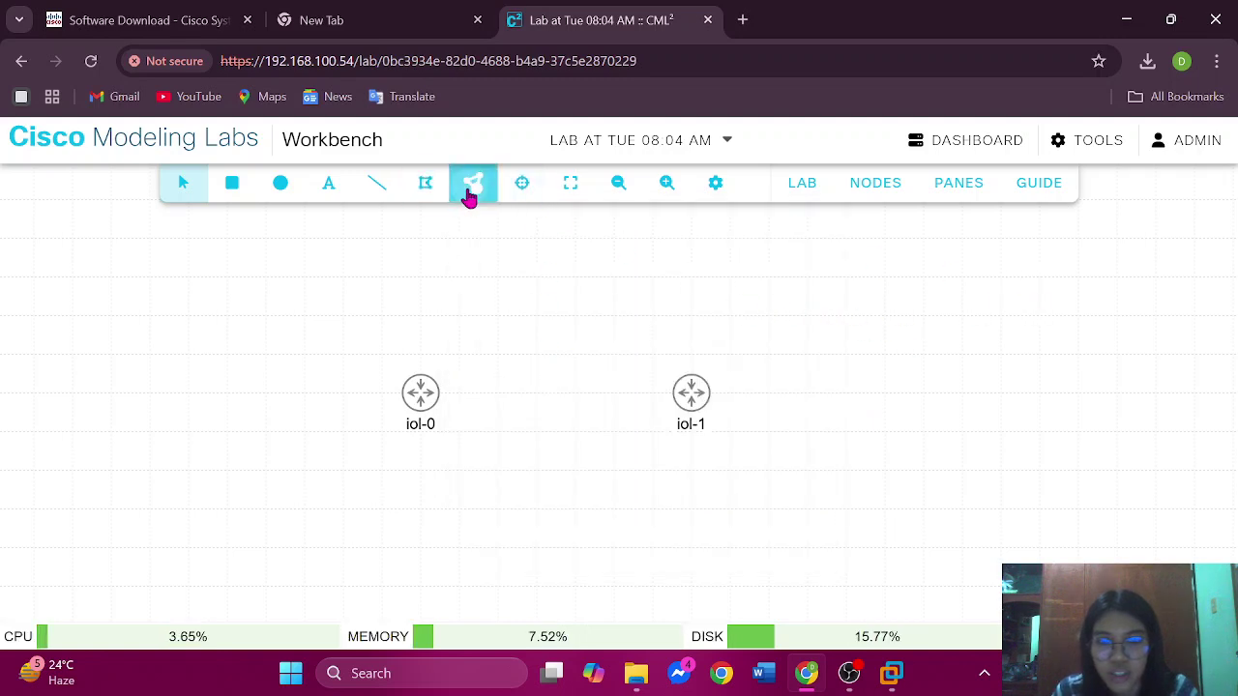
# - Link iol-0 to iol-1 using Eth0/0 as both the source and target interface
pyautogui.rightClick(423, 401)
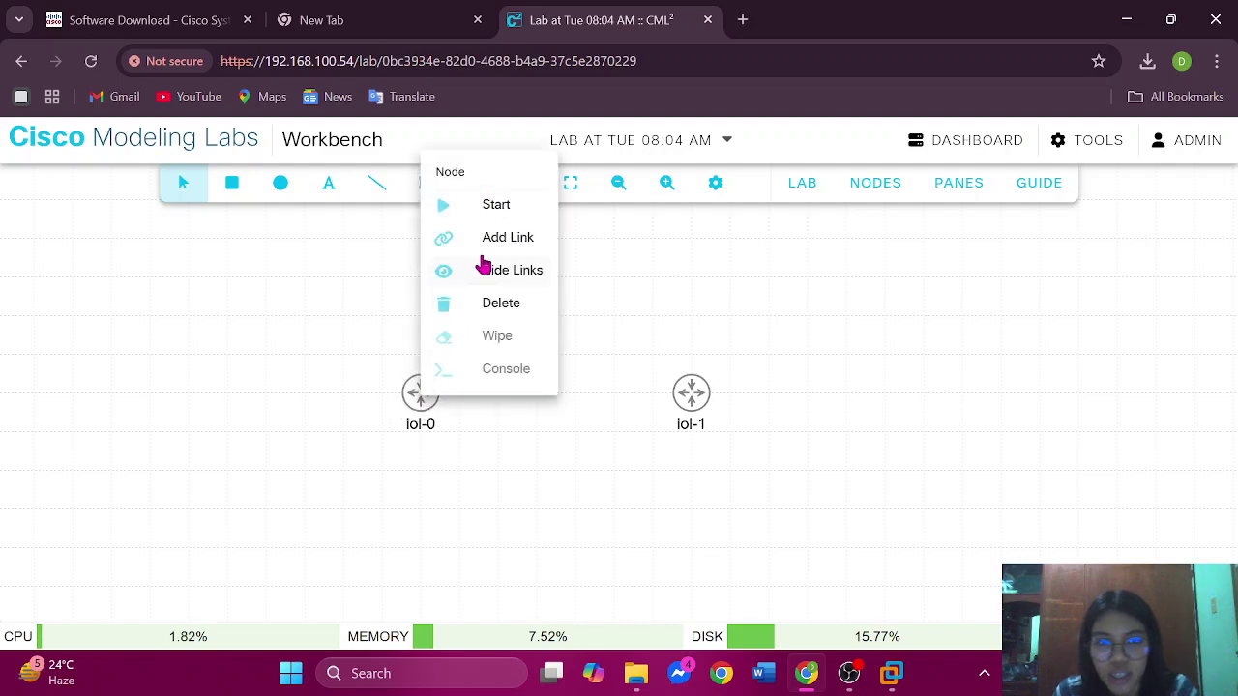
pyautogui.click(494, 239)
pyautogui.click(692, 398)
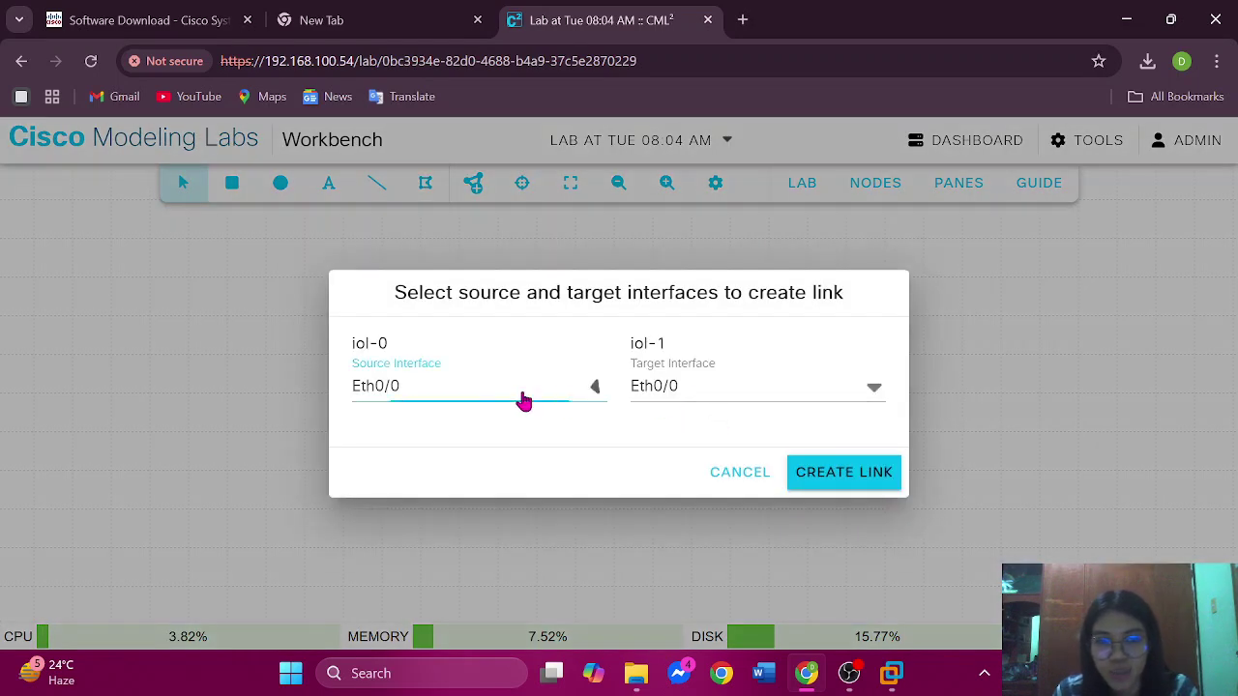
pyautogui.click(523, 400)
pyautogui.scroll(-6, 493, 530)
pyautogui.scroll(-5, 491, 532)
pyautogui.scroll(12, 490, 533)
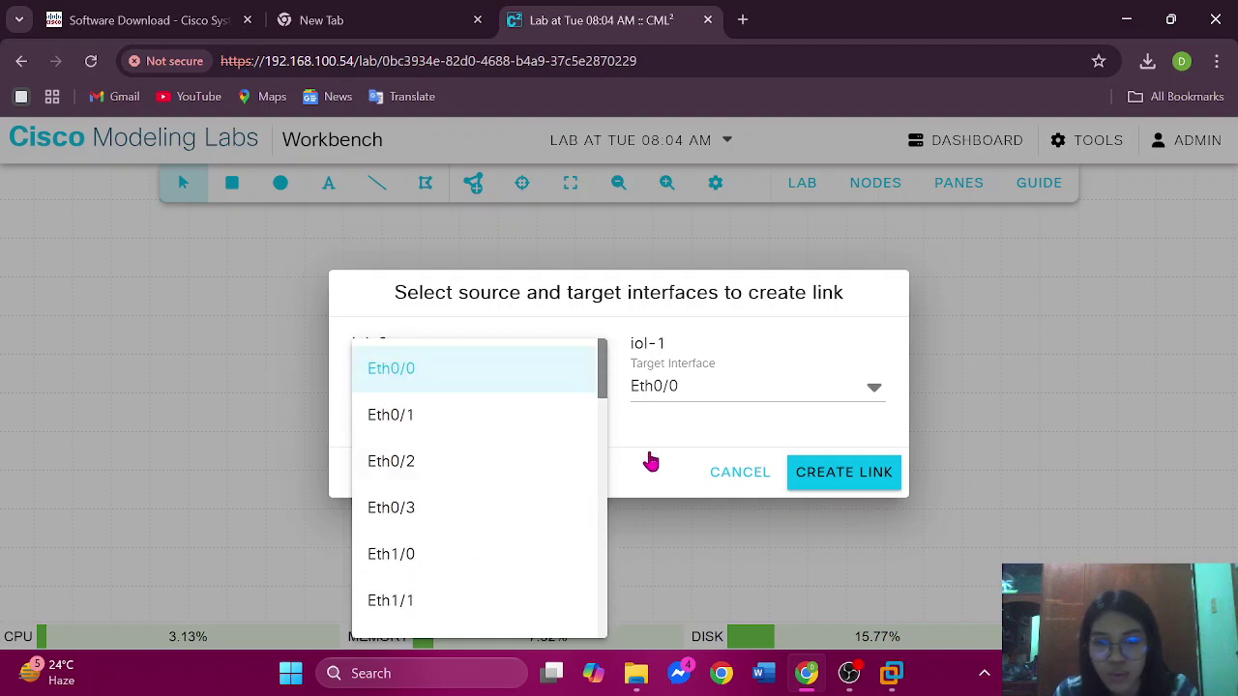
pyautogui.click(671, 404)
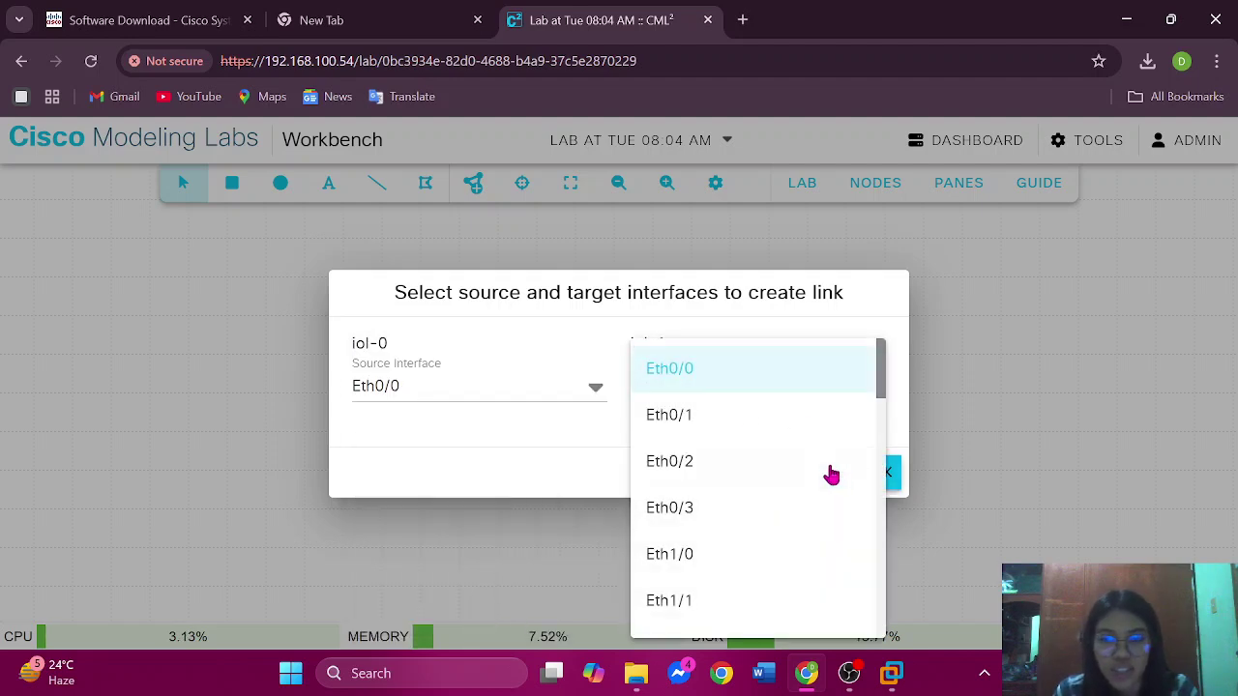
pyautogui.click(564, 448)
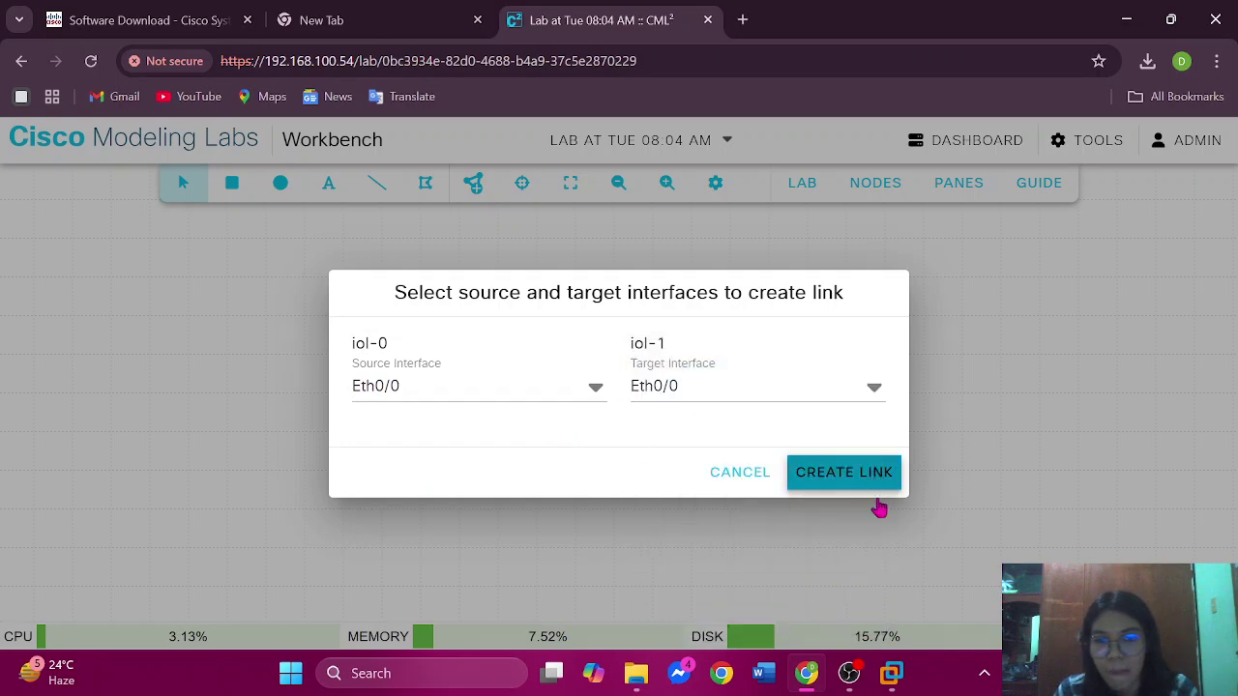
pyautogui.click(875, 492)
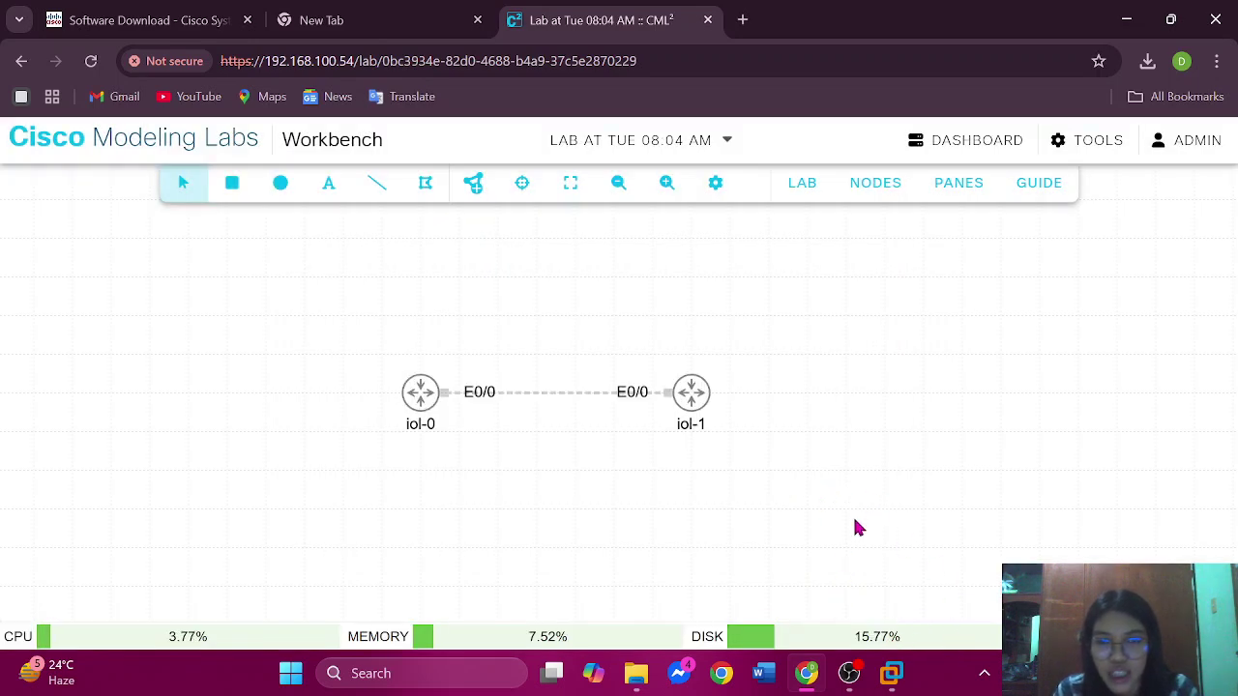